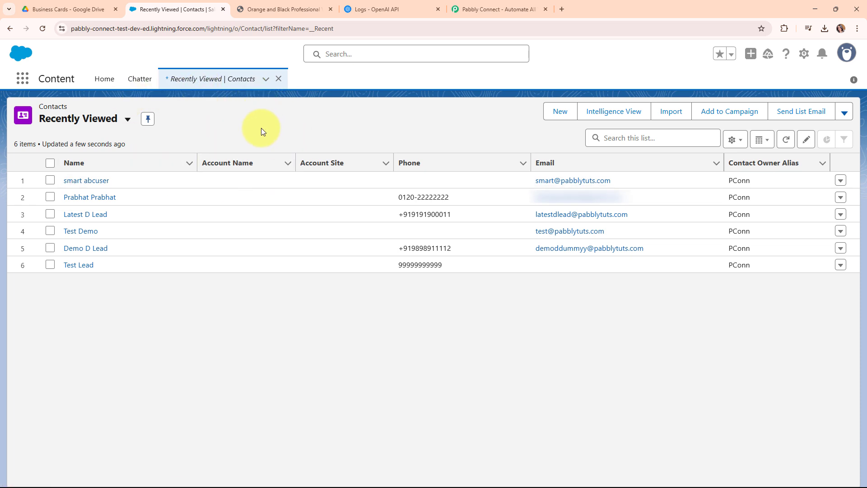
- Review the sample business card PDF, the Salesforce contacts list, the OpenAI logs page and the Business Cards folder in Google Drive
{"action": "left_click", "coordinate": [257, 8]}
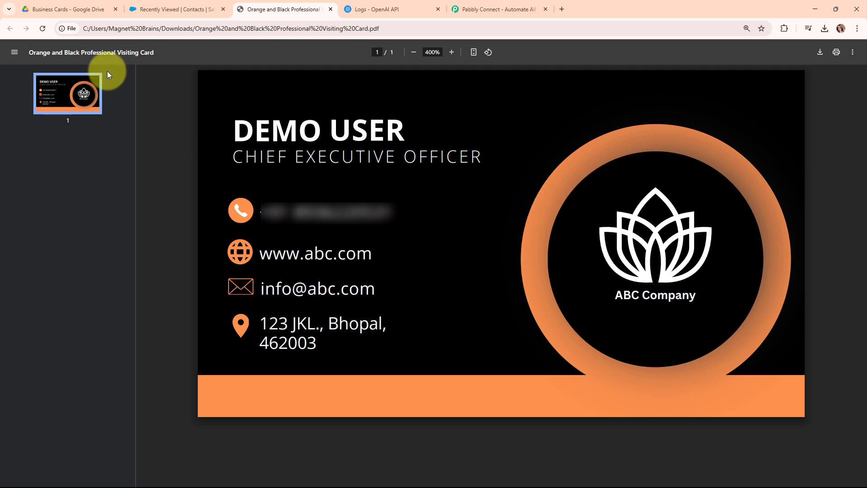
{"action": "left_click", "coordinate": [172, 9]}
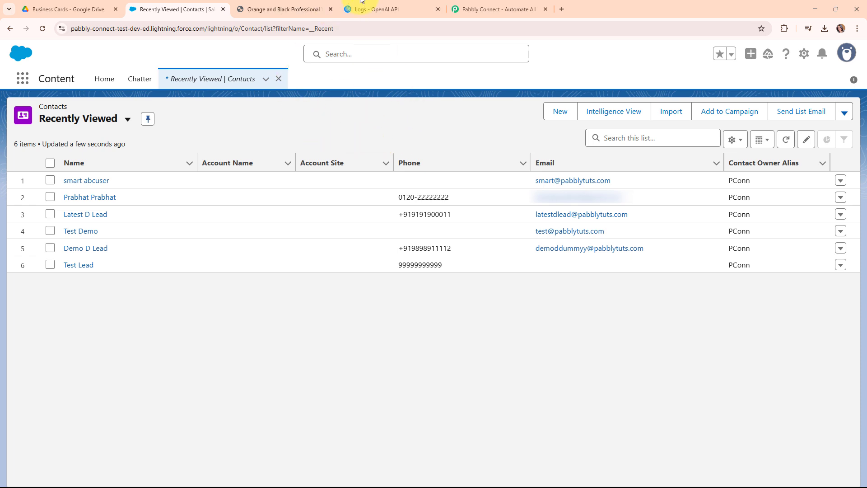
{"action": "left_click", "coordinate": [401, 7]}
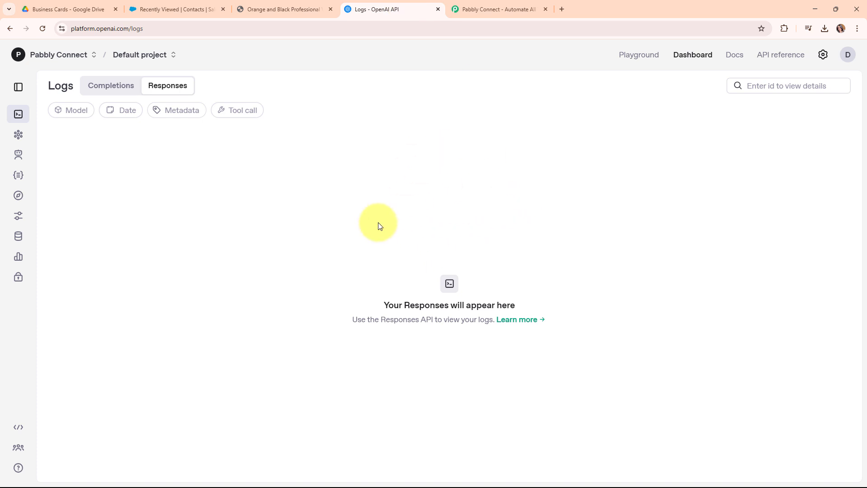
{"action": "left_click", "coordinate": [169, 8]}
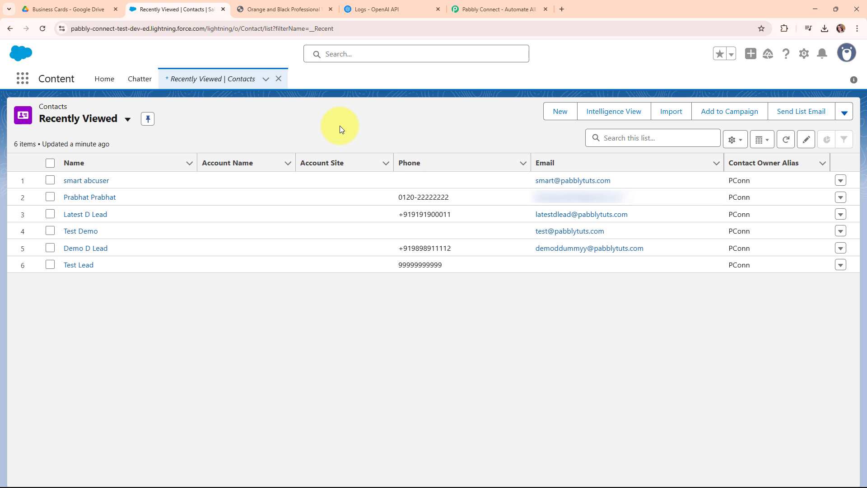
{"action": "left_click", "coordinate": [404, 8]}
{"action": "left_click", "coordinate": [139, 6]}
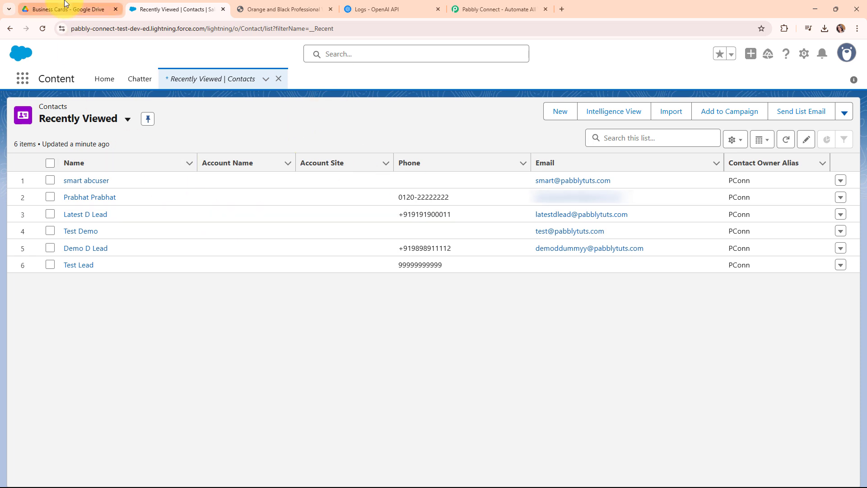
{"action": "left_click", "coordinate": [66, 5]}
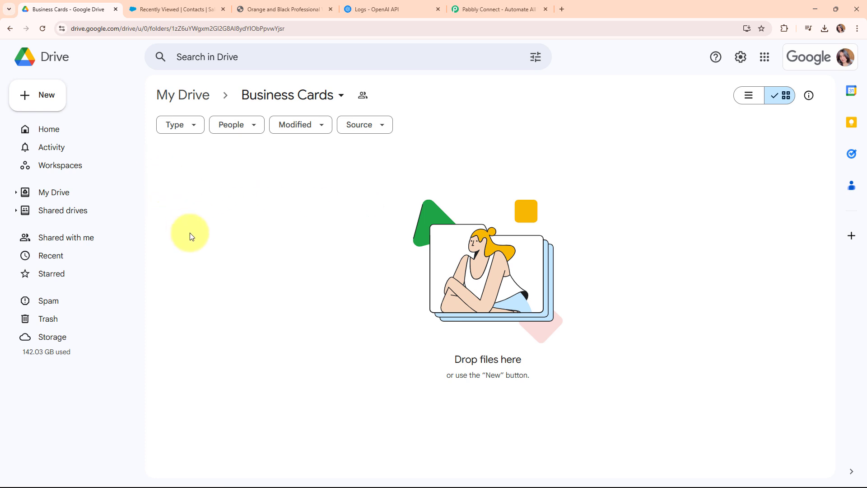
{"action": "left_click", "coordinate": [196, 3]}
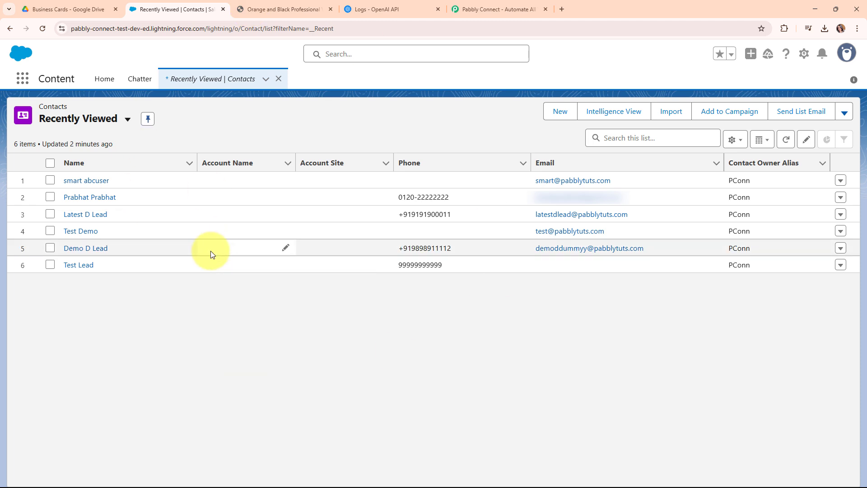
- Upload the downloaded Orange and Black Professional Visiting Card PDF to the Business Cards folder in Google Drive and preview it
{"action": "left_click", "coordinate": [87, 6]}
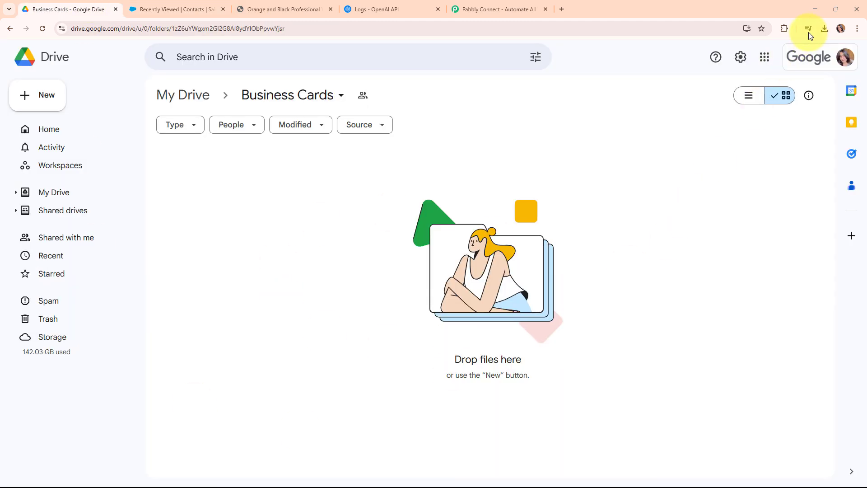
{"action": "left_click", "coordinate": [825, 30]}
{"action": "left_click_drag", "start_coordinate": [774, 118], "coordinate": [347, 276]}
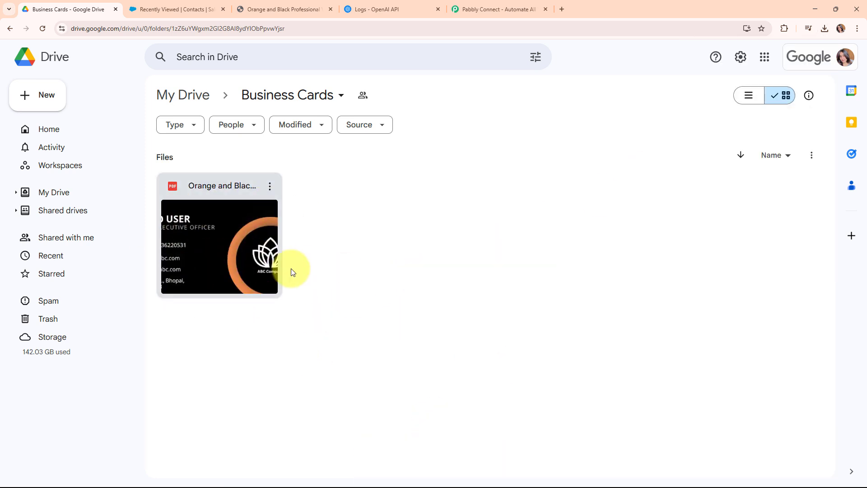
{"action": "double_click", "coordinate": [276, 270]}
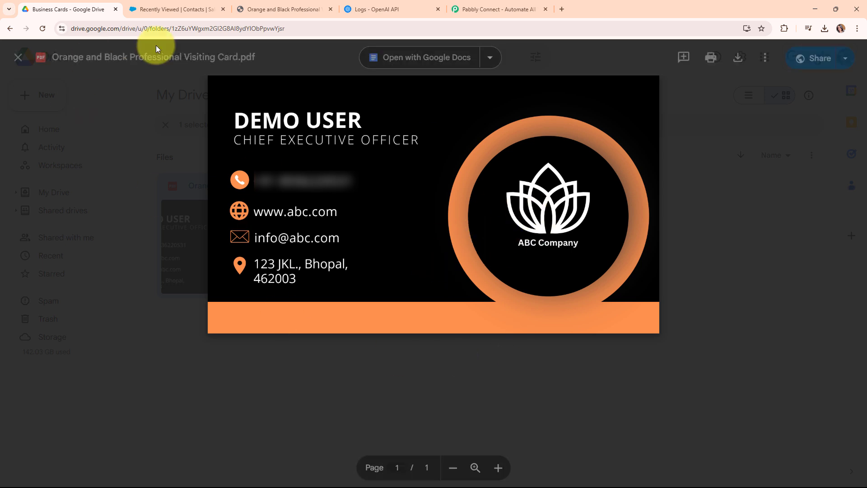
{"action": "left_click", "coordinate": [19, 58]}
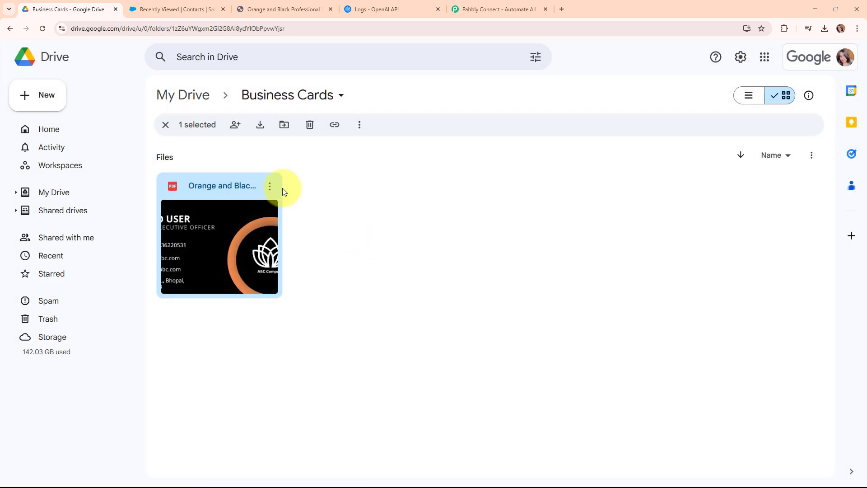
{"action": "left_click", "coordinate": [423, 257]}
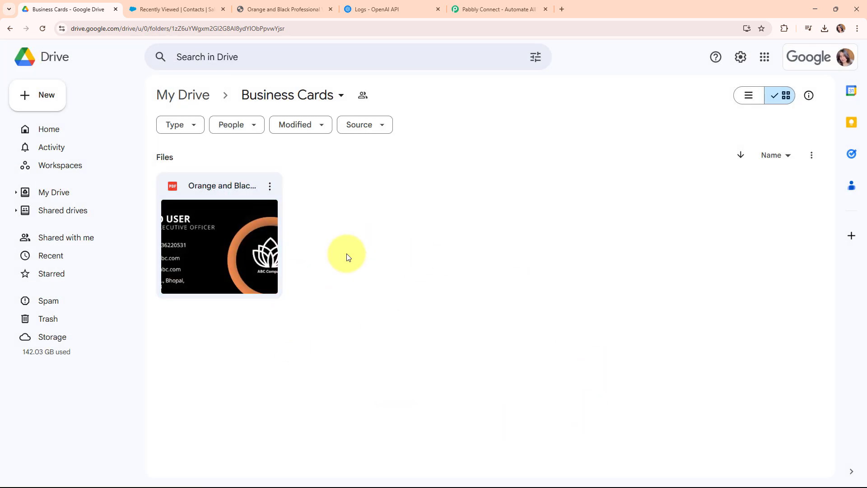
- Switch to Salesforce and reload the contacts list to check for the card's contact, then revisit Google Drive and the OpenAI logs
{"action": "left_click", "coordinate": [203, 4]}
{"action": "left_click", "coordinate": [44, 30]}
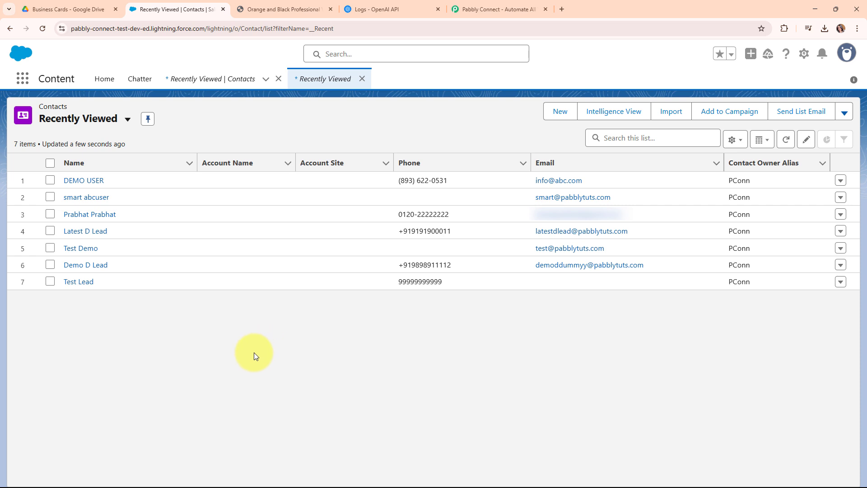
{"action": "left_click", "coordinate": [68, 9]}
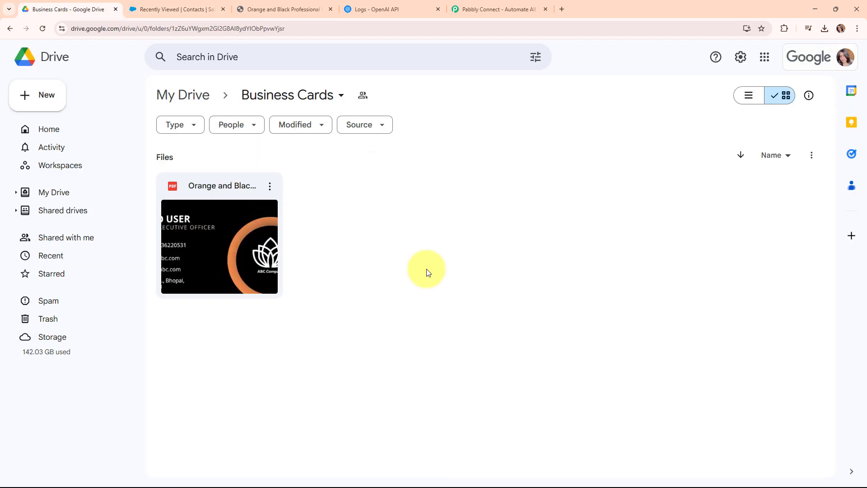
{"action": "left_click", "coordinate": [377, 9]}
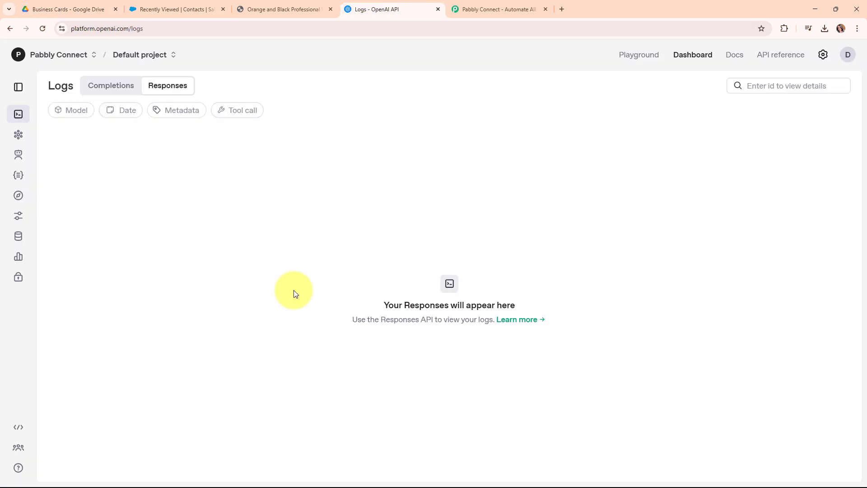
- Switch to the Pabbly Connect website, sign in and open the Pabbly Connect dashboard
{"action": "left_click", "coordinate": [508, 5]}
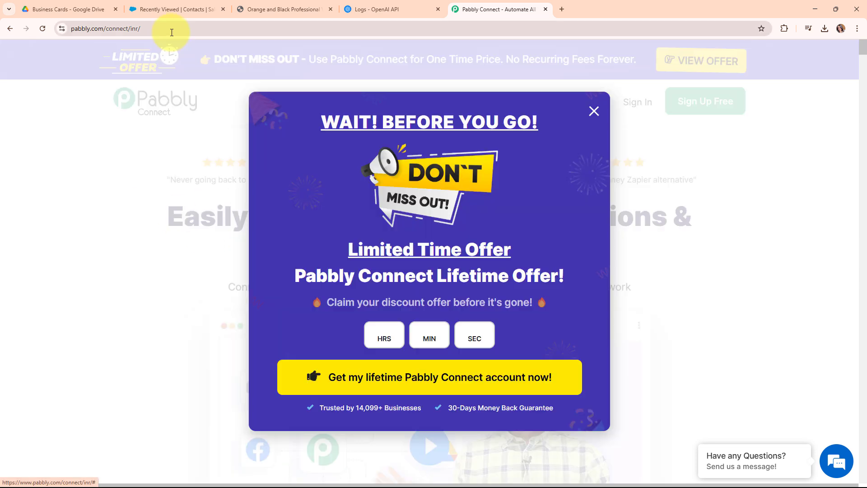
{"action": "left_click", "coordinate": [171, 32]}
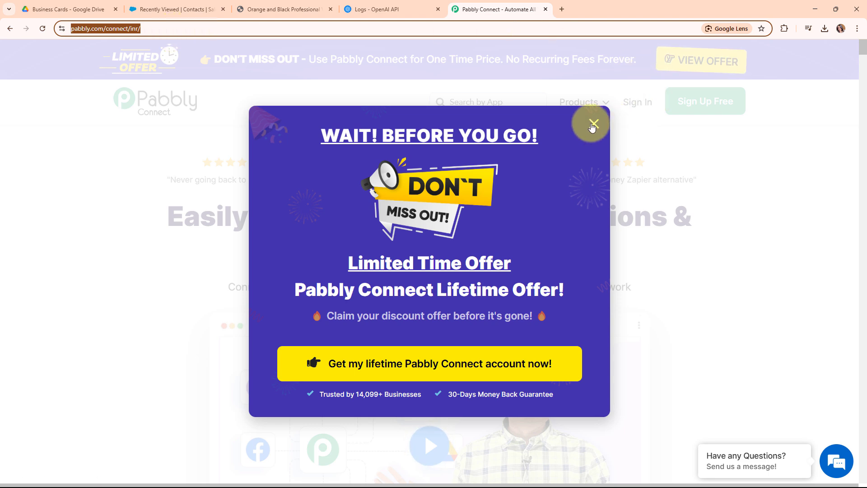
{"action": "left_click", "coordinate": [591, 126]}
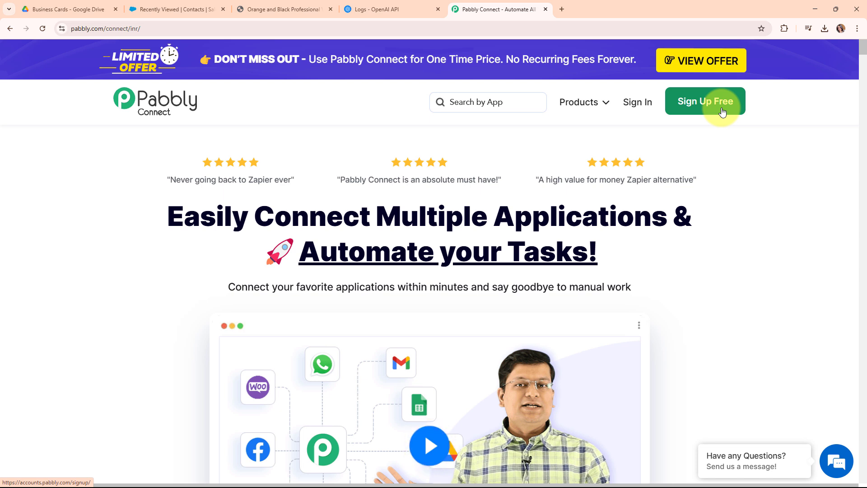
{"action": "left_click", "coordinate": [644, 105]}
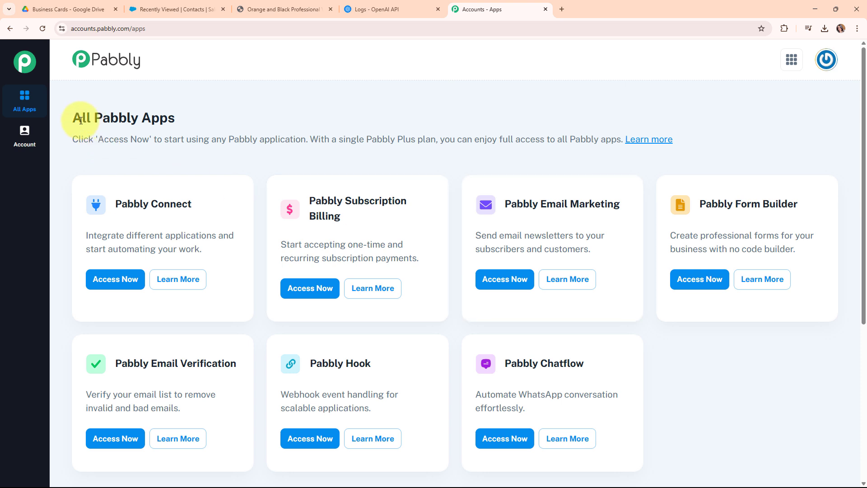
{"action": "triple_click", "coordinate": [81, 121]}
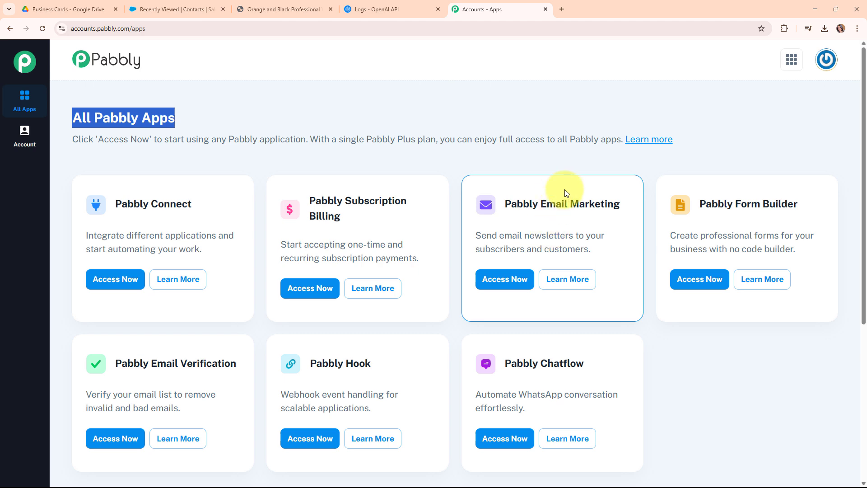
{"action": "left_click", "coordinate": [111, 281]}
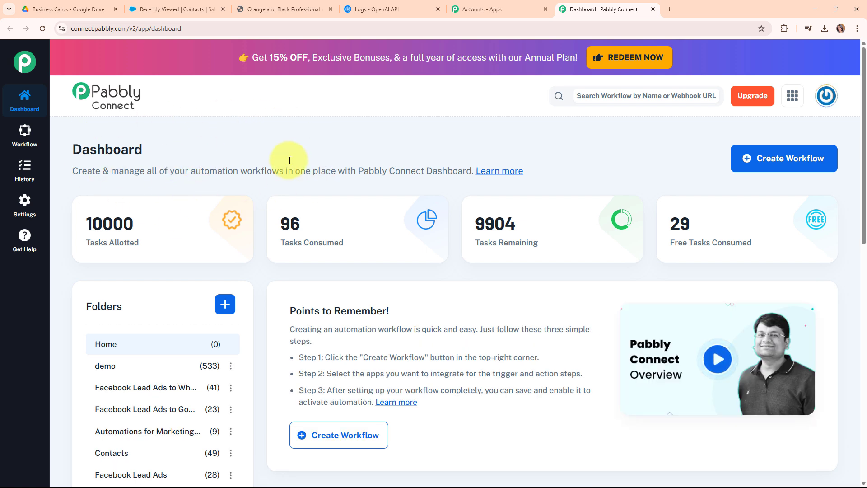
- Start a new workflow named "Effortlessly Convert Business Cards to CRM Contacts with AI Agent"
{"action": "left_click", "coordinate": [789, 166]}
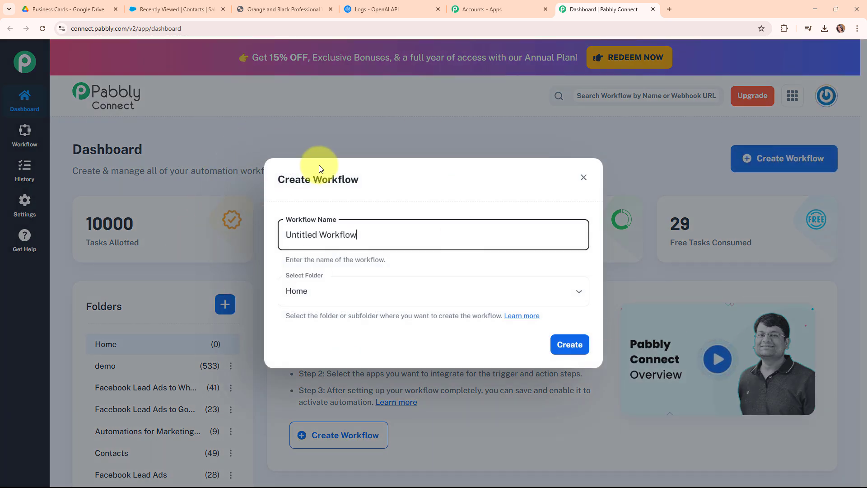
{"action": "left_click_drag", "start_coordinate": [393, 229], "coordinate": [240, 241]}
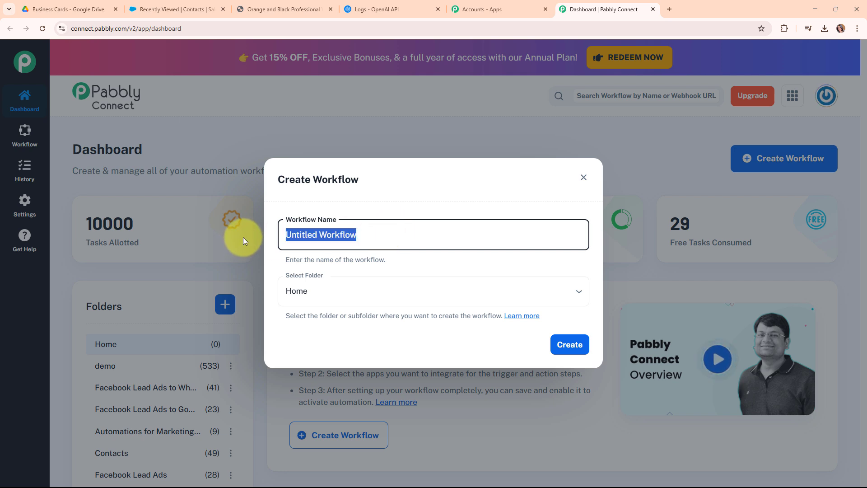
{"action": "type", "text": "Effortlessly Convert Business Cards to CRM Contacts with AI Agent"}
{"action": "left_click_drag", "start_coordinate": [281, 239], "coordinate": [571, 238]}
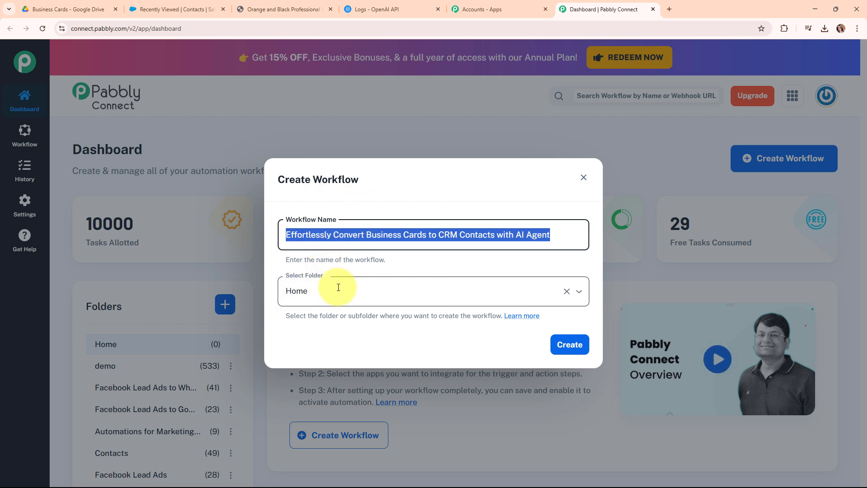
{"action": "left_click", "coordinate": [421, 263]}
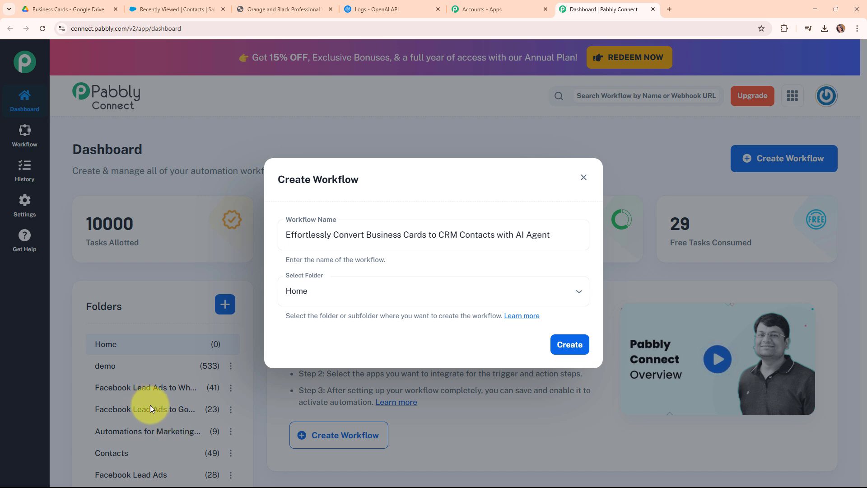
- Choose the Automations folder for the workflow and create it
{"action": "left_click", "coordinate": [459, 294]}
{"action": "scroll", "coordinate": [357, 235], "scroll_direction": "down", "scroll_amount": 1}
{"action": "left_click", "coordinate": [361, 261]}
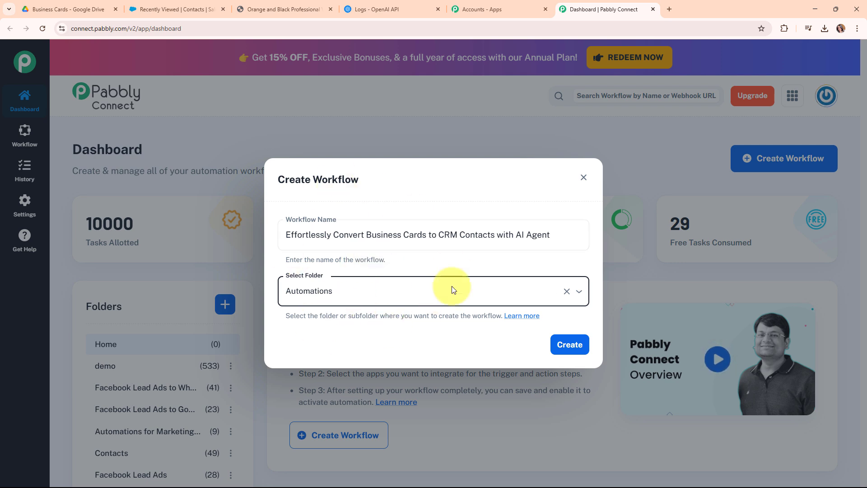
{"action": "left_click", "coordinate": [585, 354]}
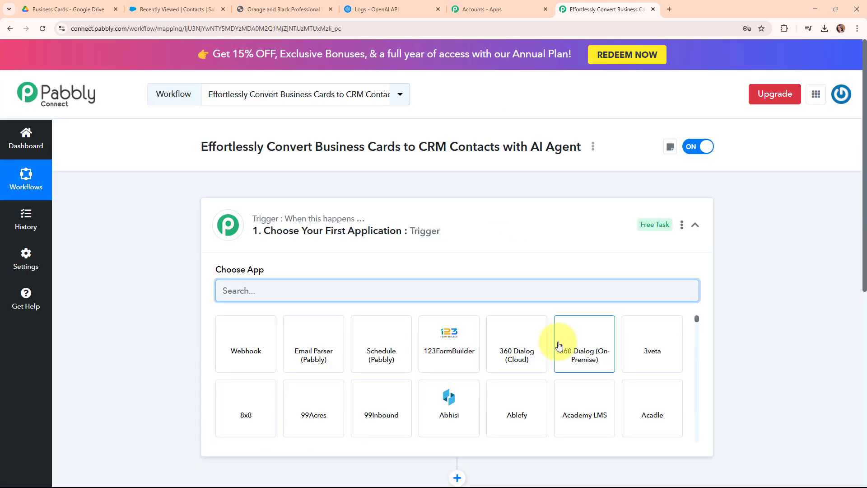
- Set the workflow's trigger app to Google Drive with the New File in Specific Folder event
{"action": "left_click", "coordinate": [700, 222]}
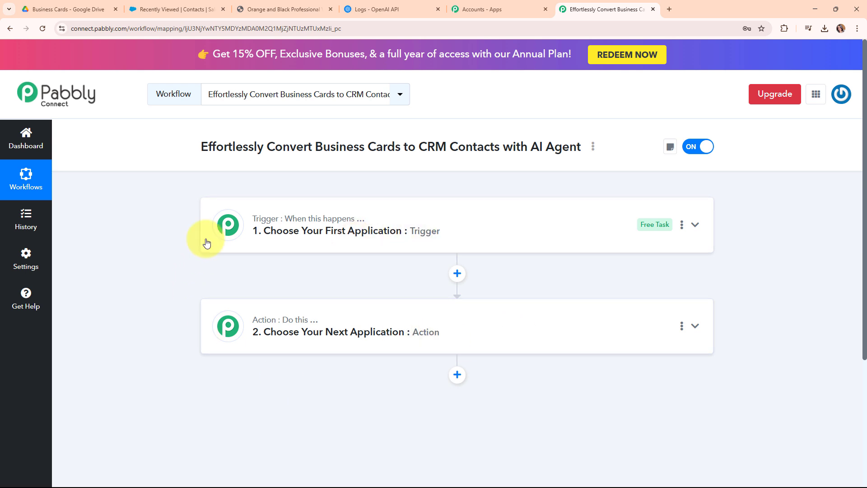
{"action": "mouse_move", "coordinate": [316, 326]}
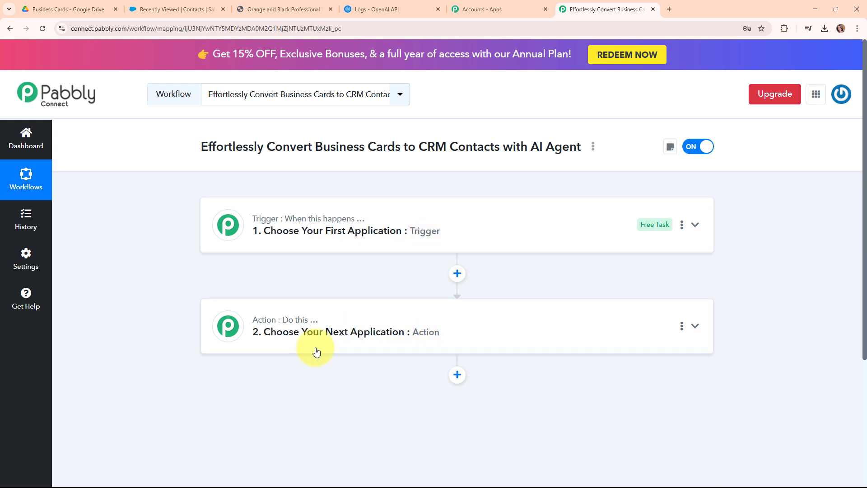
{"action": "left_click", "coordinate": [552, 230]}
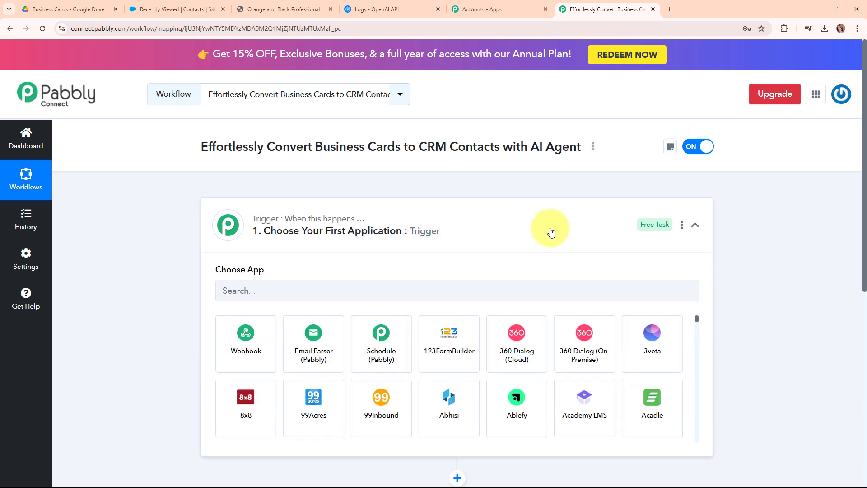
{"action": "left_click", "coordinate": [287, 294]}
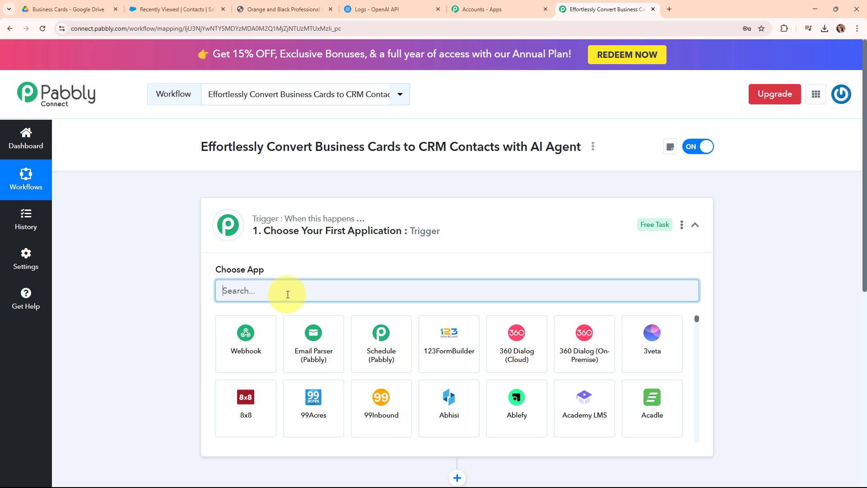
{"action": "type", "text": "google"}
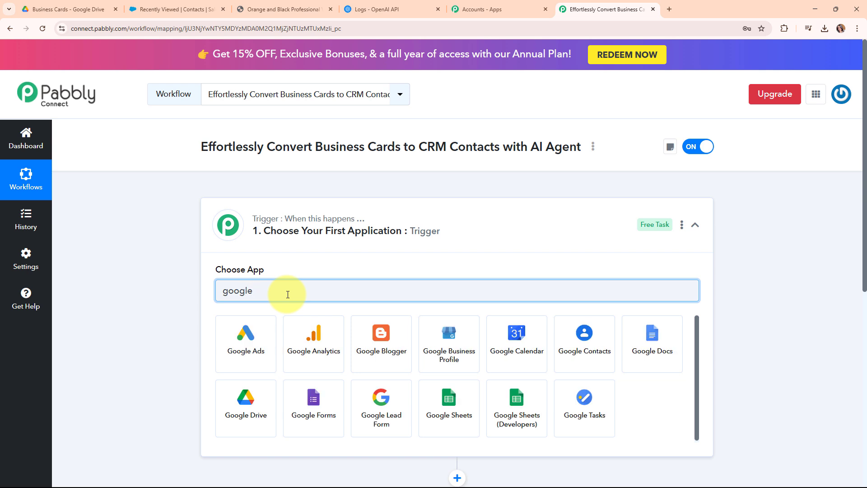
{"action": "left_click", "coordinate": [252, 420]}
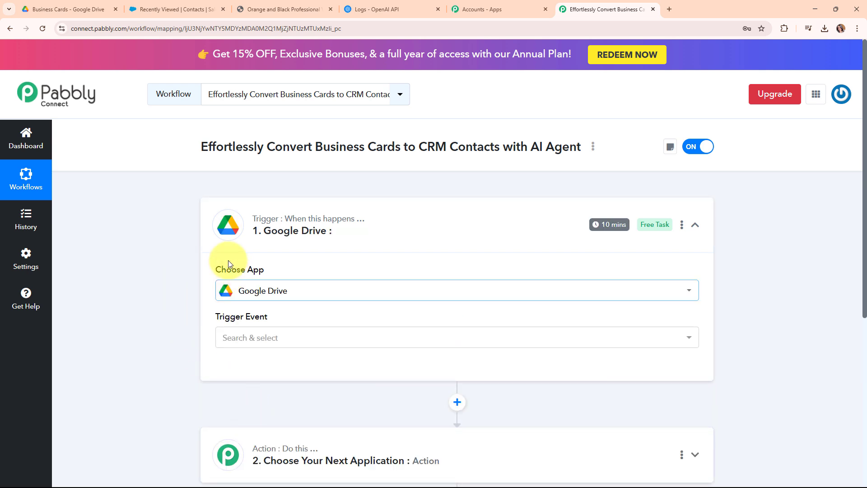
{"action": "left_click", "coordinate": [313, 337]}
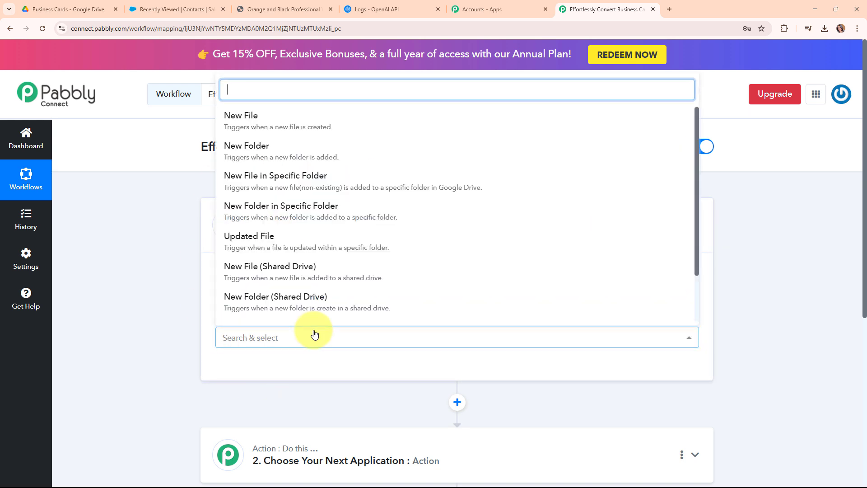
{"action": "left_click", "coordinate": [313, 189]}
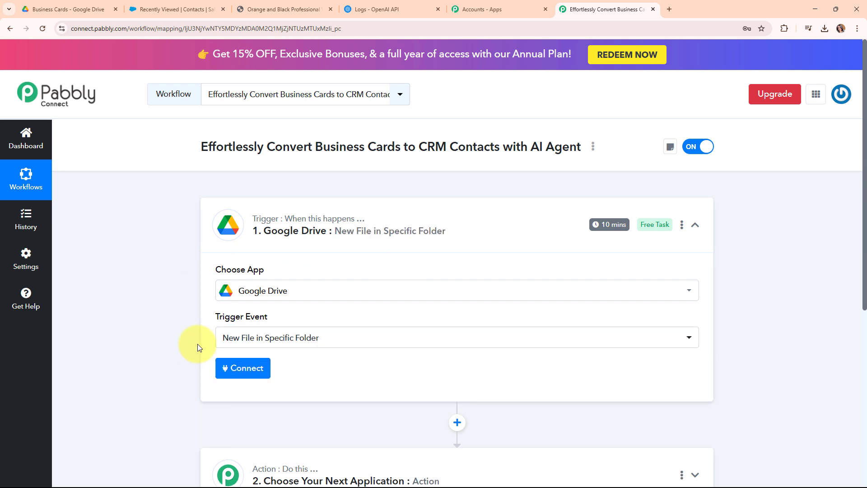
- Connect the trigger through a new Google Drive connection, signing in with Google and allowing Pabbly Connect access to the account
{"action": "left_click", "coordinate": [67, 9]}
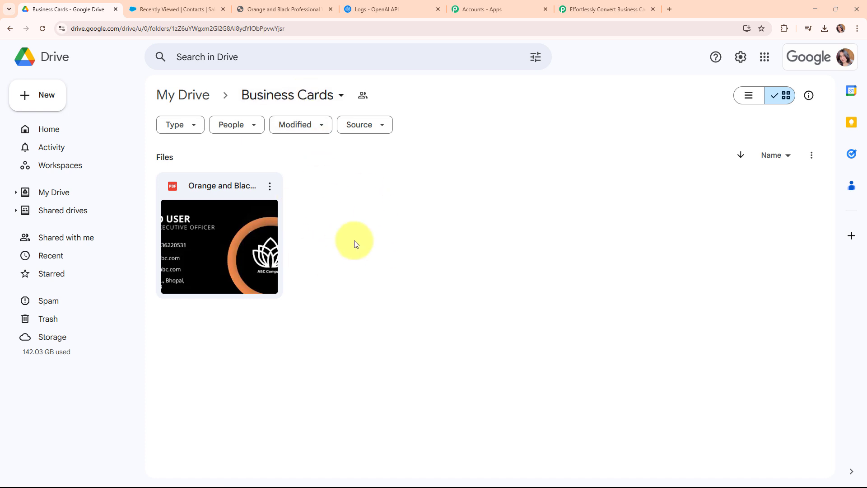
{"action": "left_click", "coordinate": [601, 8]}
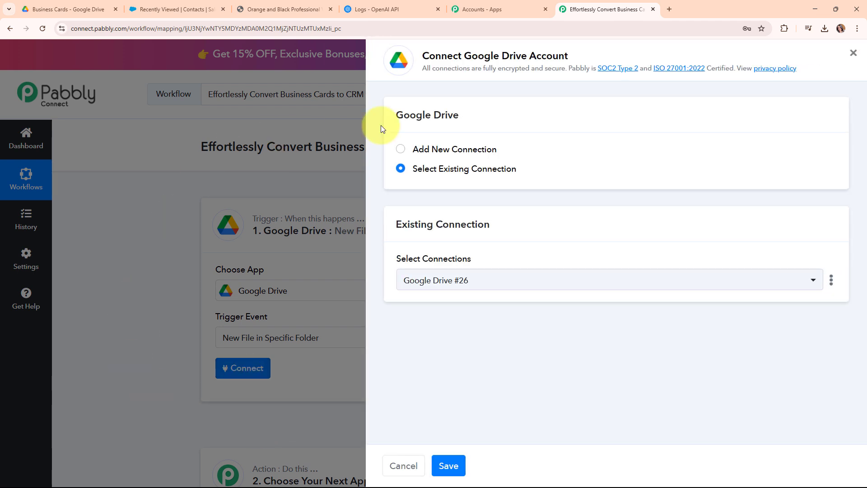
{"action": "left_click", "coordinate": [402, 152]}
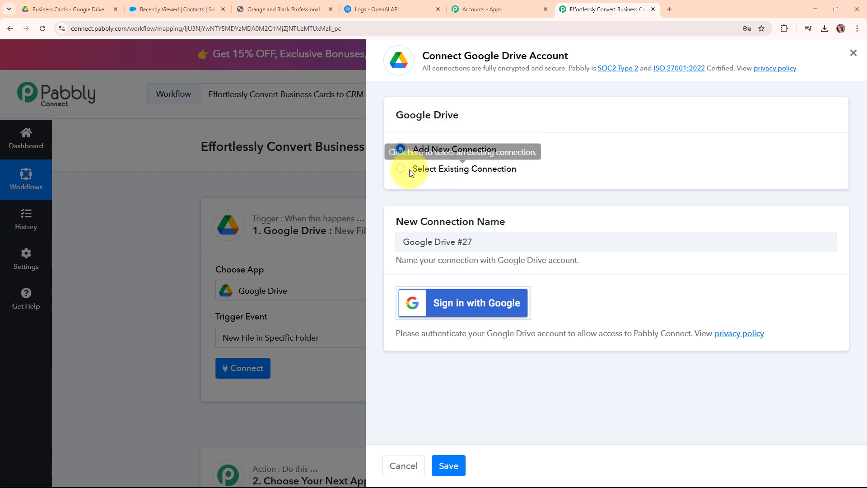
{"action": "left_click", "coordinate": [401, 170]}
{"action": "left_click", "coordinate": [401, 150]}
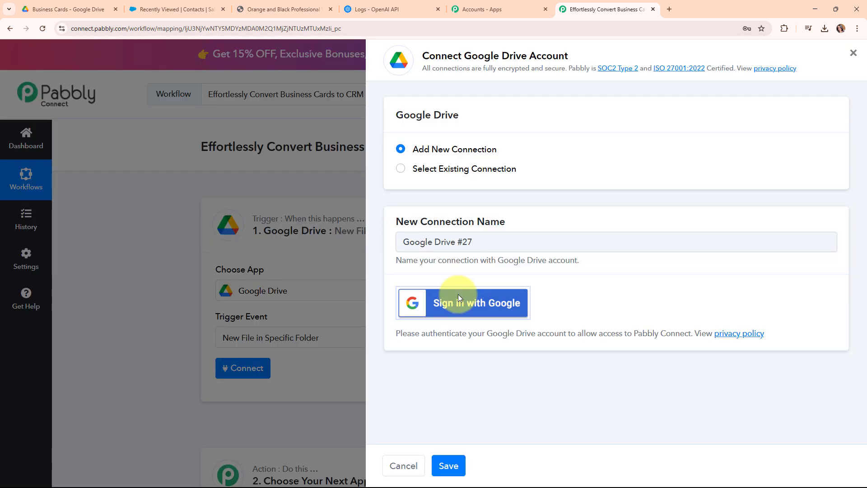
{"action": "left_click", "coordinate": [442, 303]}
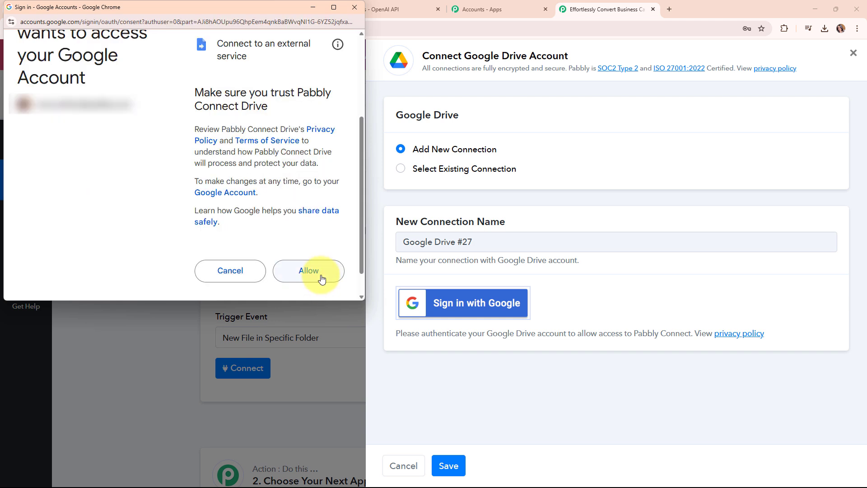
{"action": "left_click", "coordinate": [322, 278]}
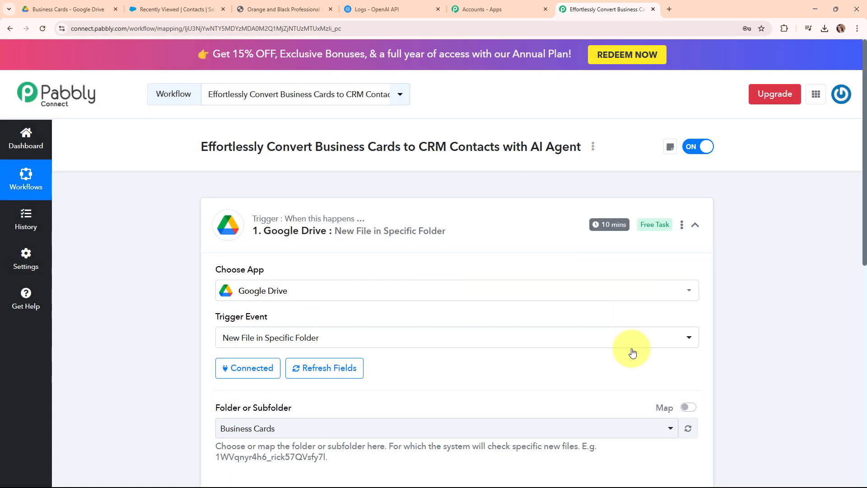
- Choose Business Cards as the folder the Google Drive trigger checks for new files
{"action": "scroll", "coordinate": [422, 350], "scroll_direction": "down", "scroll_amount": 4}
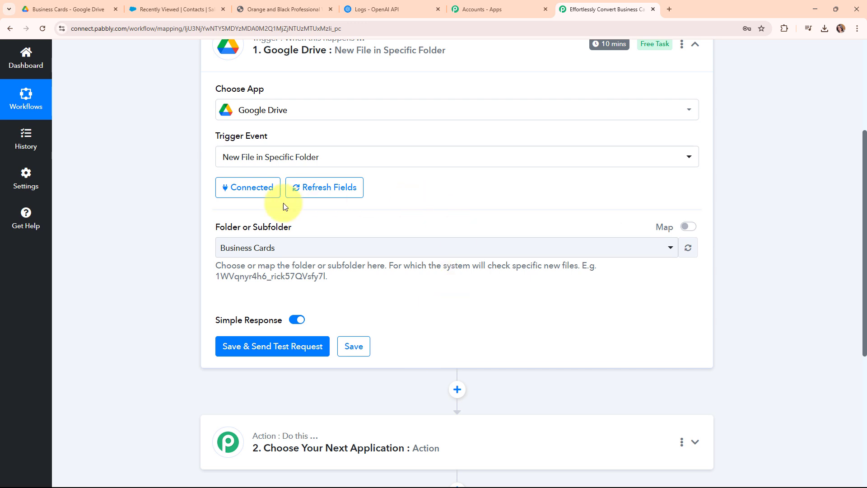
{"action": "triple_click", "coordinate": [332, 231]}
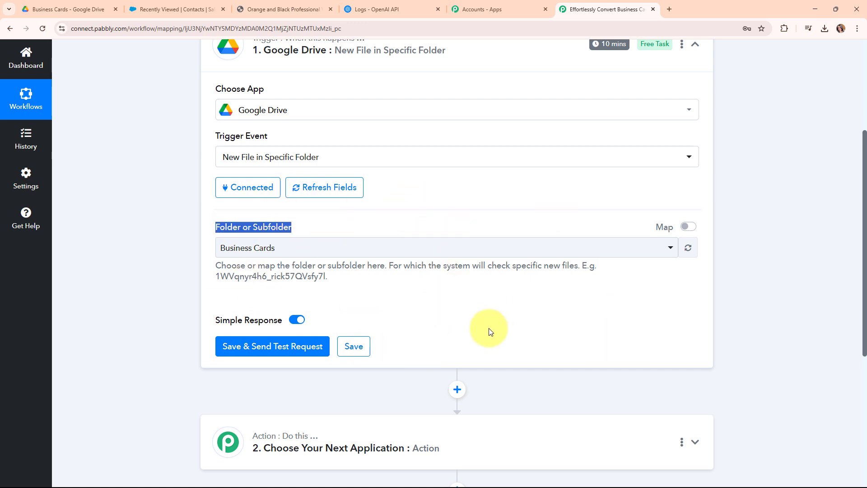
{"action": "left_click", "coordinate": [447, 301]}
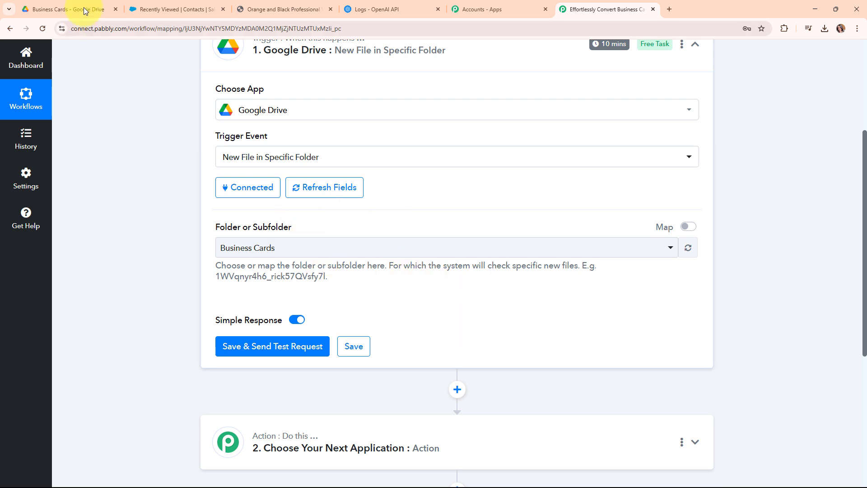
{"action": "left_click", "coordinate": [51, 4]}
{"action": "left_click", "coordinate": [603, 9]}
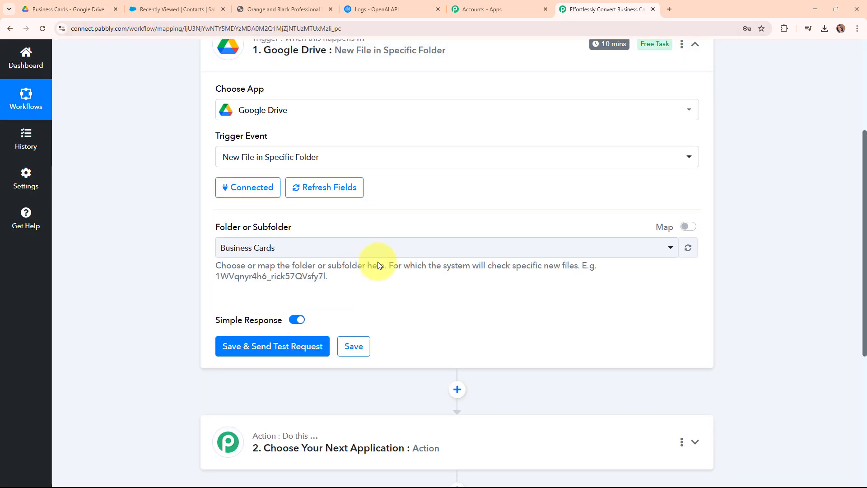
{"action": "left_click", "coordinate": [374, 249]}
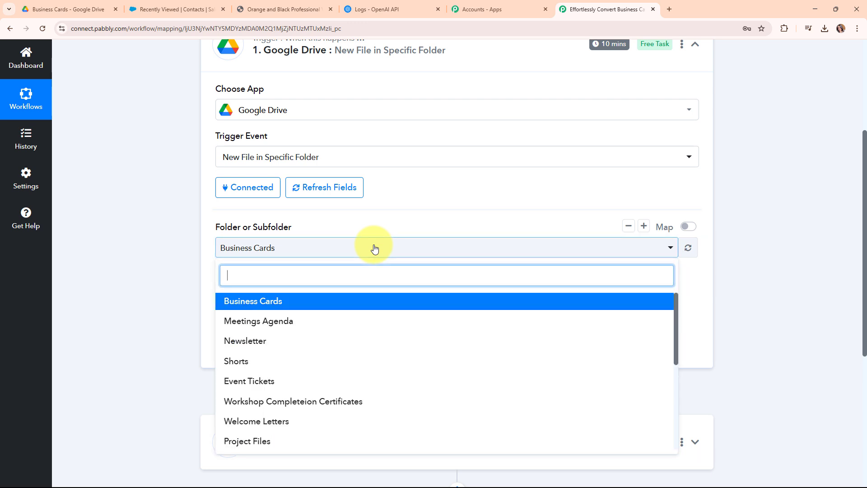
{"action": "left_click", "coordinate": [285, 303]}
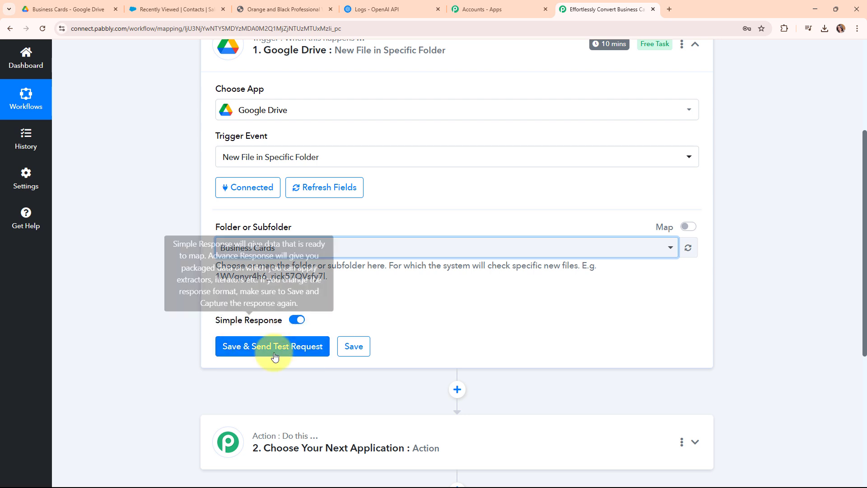
- Switch to Google Drive and upload the downloaded Black and Yellow Modern Manager Business Card.pdf to the Business Cards folder
{"action": "left_click", "coordinate": [74, 9]}
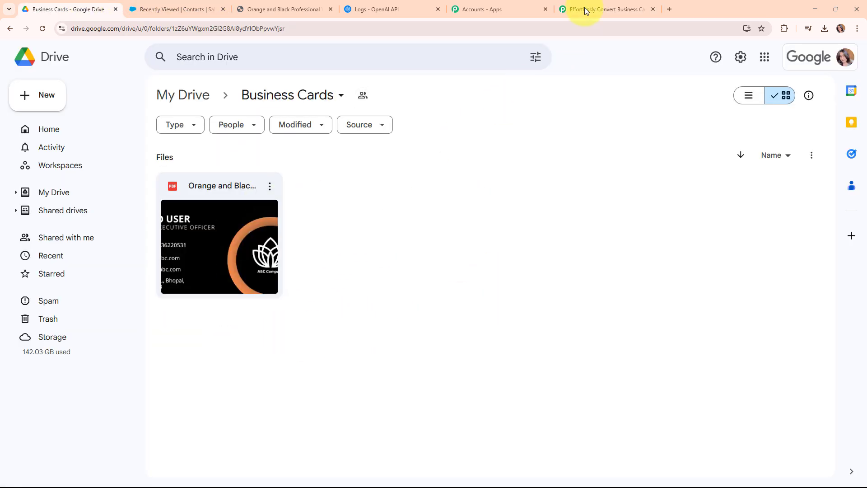
{"action": "left_click", "coordinate": [605, 9]}
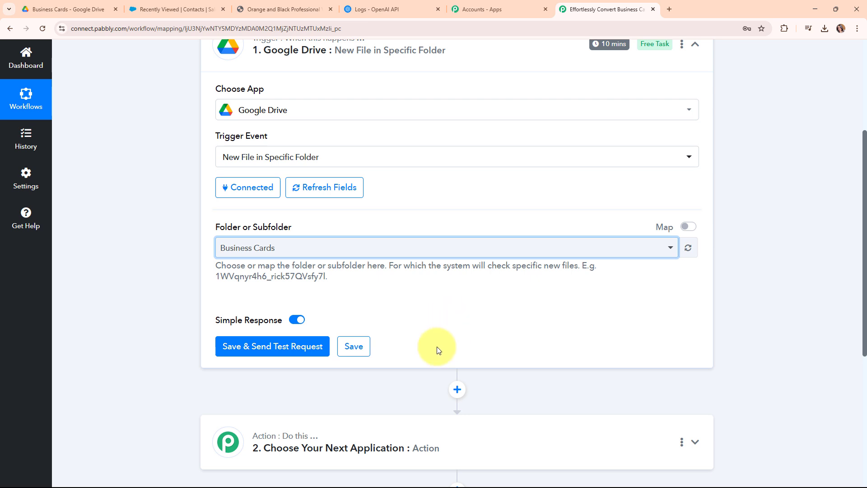
{"action": "left_click", "coordinate": [59, 5]}
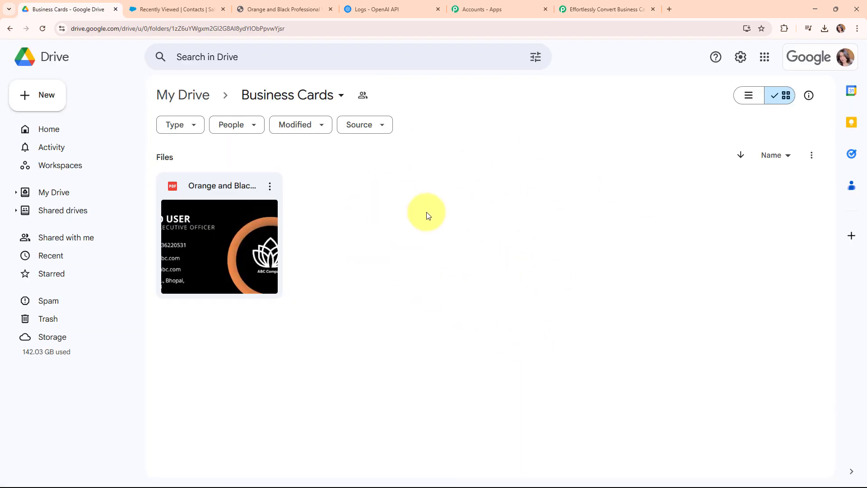
{"action": "left_click", "coordinate": [824, 29]}
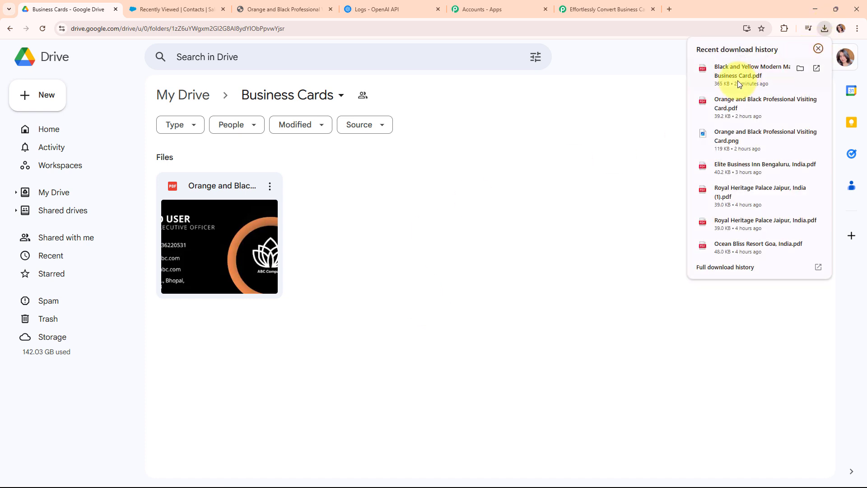
{"action": "left_click_drag", "start_coordinate": [740, 77], "coordinate": [827, 53]}
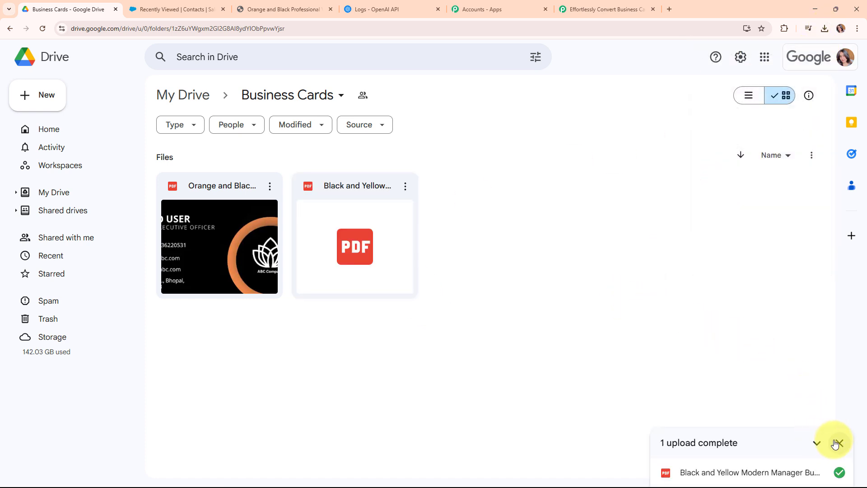
{"action": "left_click", "coordinate": [840, 443]}
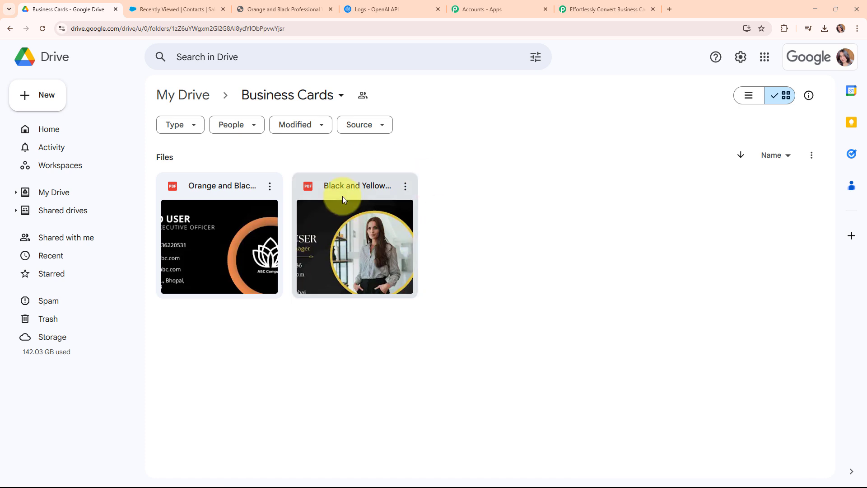
- Preview the uploaded Black and Yellow business card to read its contact details, and close the preview
{"action": "double_click", "coordinate": [331, 240]}
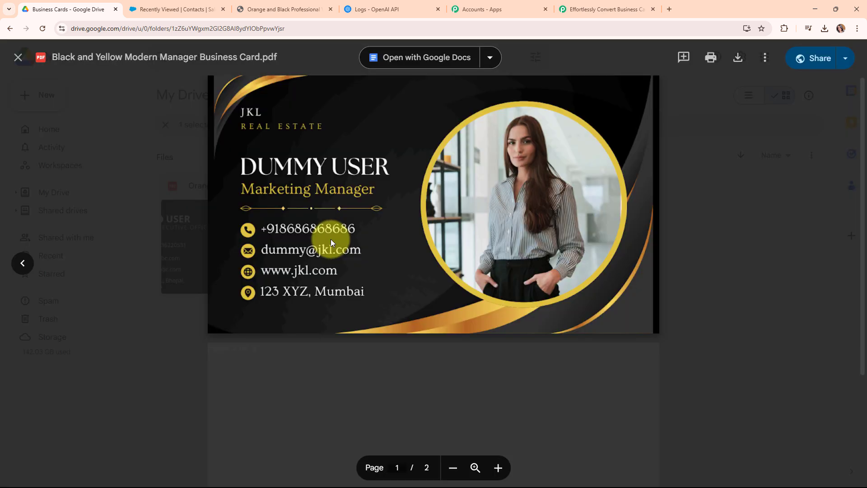
{"action": "left_click", "coordinate": [18, 57]}
{"action": "left_click", "coordinate": [361, 353]}
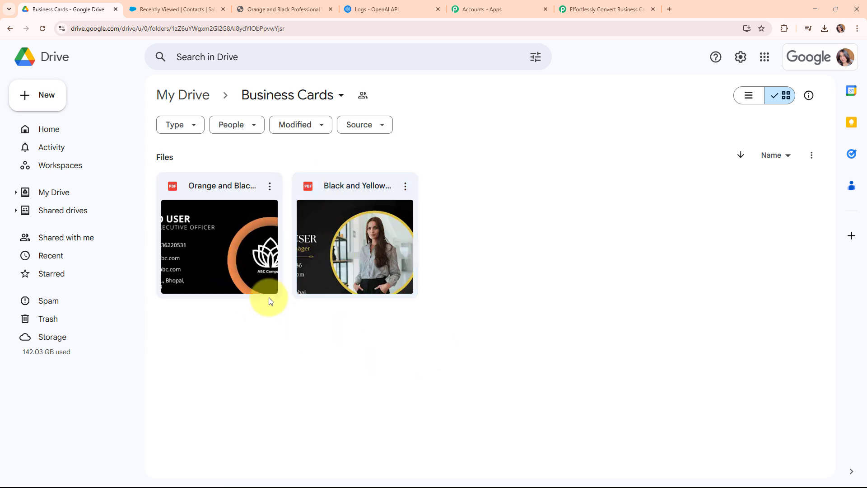
- Return to the Pabbly Connect workflow, save the Google Drive trigger with a test request and review the received response fields
{"action": "left_click", "coordinate": [605, 9]}
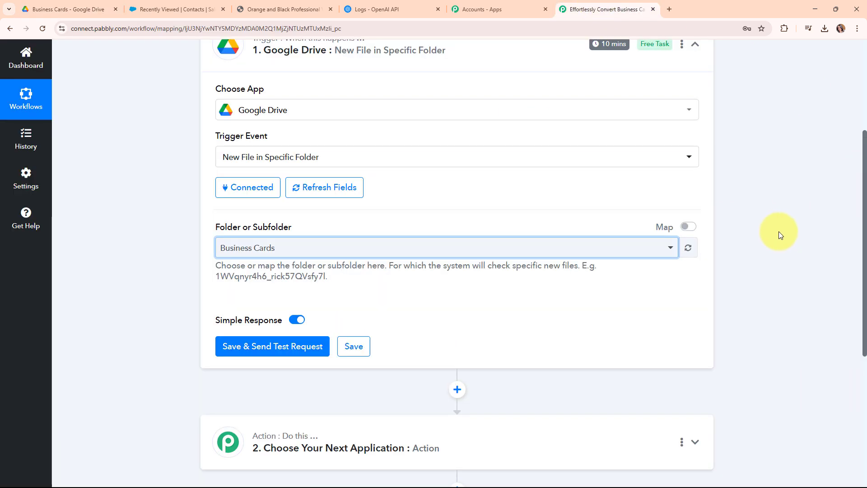
{"action": "left_click", "coordinate": [277, 356]}
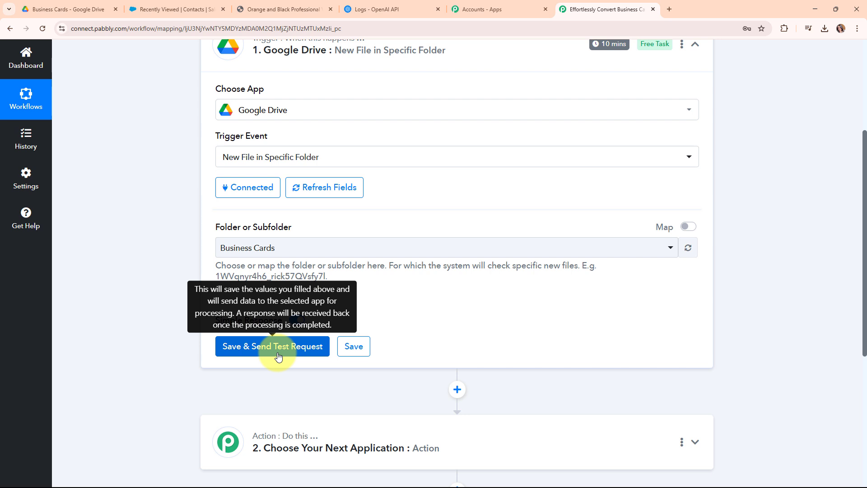
{"action": "left_click", "coordinate": [278, 356]}
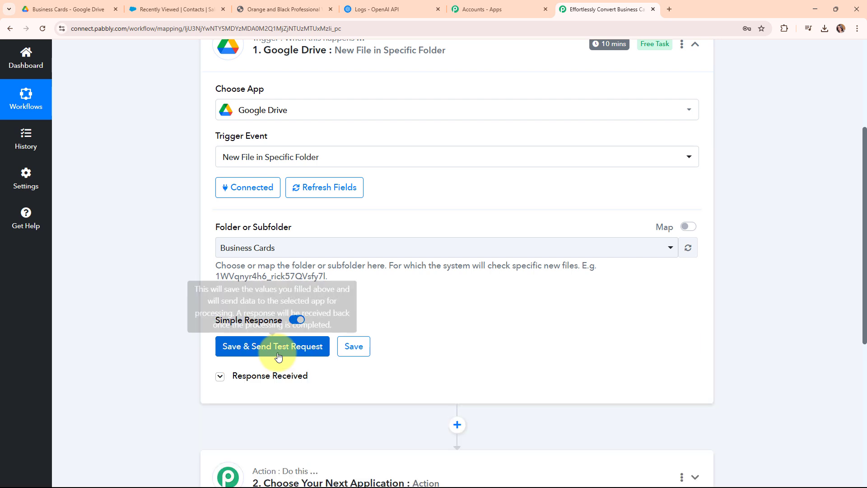
{"action": "scroll", "coordinate": [733, 340], "scroll_direction": "down", "scroll_amount": 8}
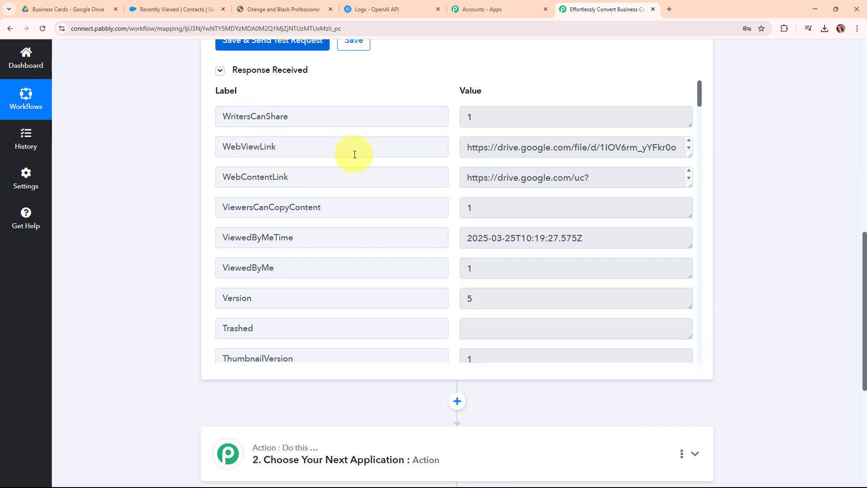
{"action": "scroll", "coordinate": [507, 265], "scroll_direction": "down", "scroll_amount": 6}
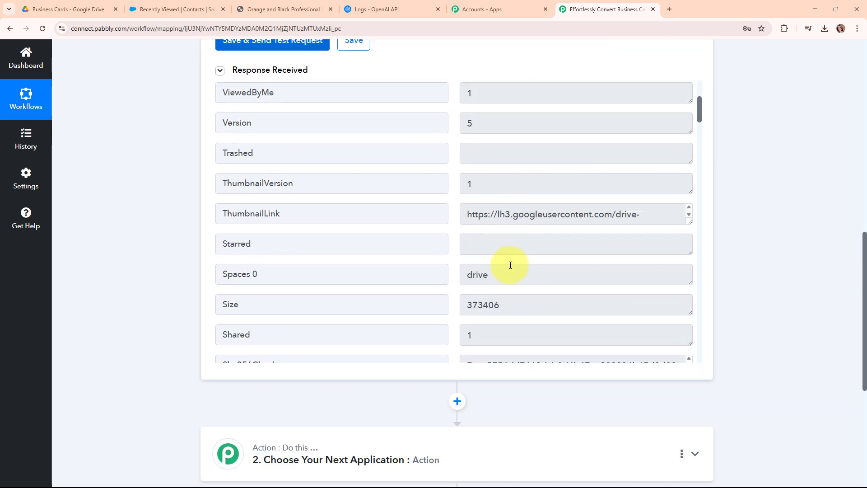
{"action": "scroll", "coordinate": [510, 265], "scroll_direction": "down", "scroll_amount": 3}
{"action": "scroll", "coordinate": [510, 265], "scroll_direction": "up", "scroll_amount": 10}
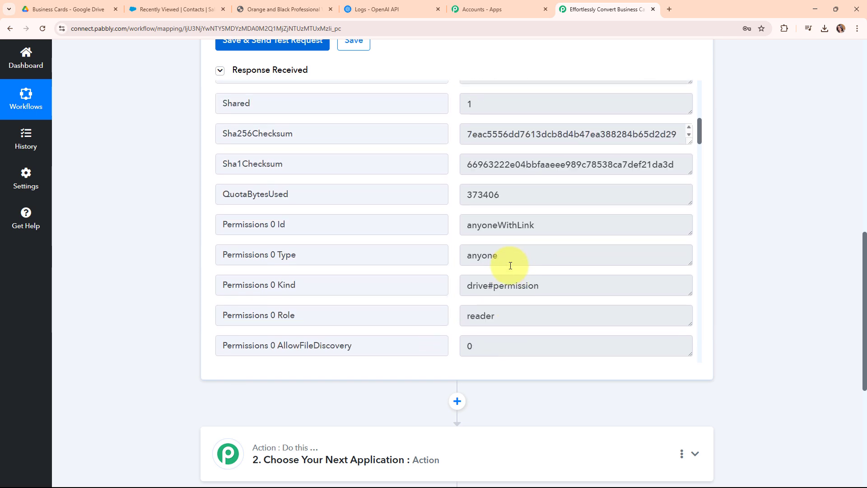
{"action": "scroll", "coordinate": [807, 327], "scroll_direction": "up", "scroll_amount": 10}
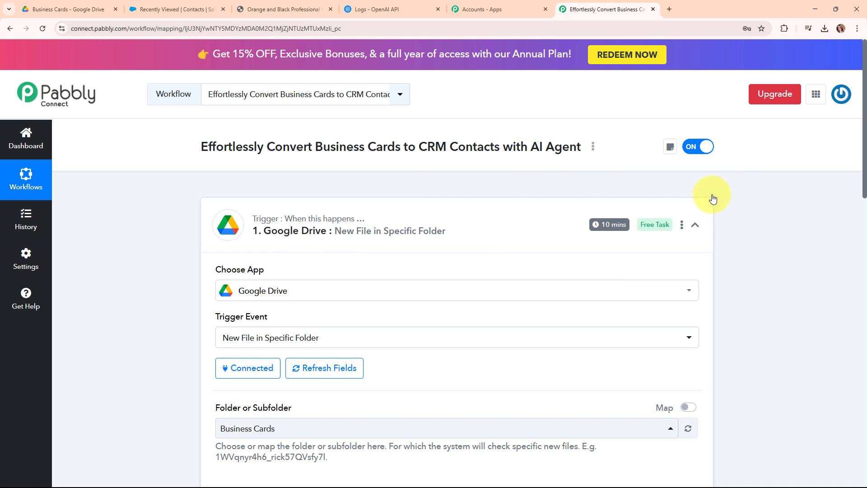
- Review the available trigger time intervals for the Google Drive trigger without changing them, and collapse the trigger step
{"action": "left_click", "coordinate": [682, 226]}
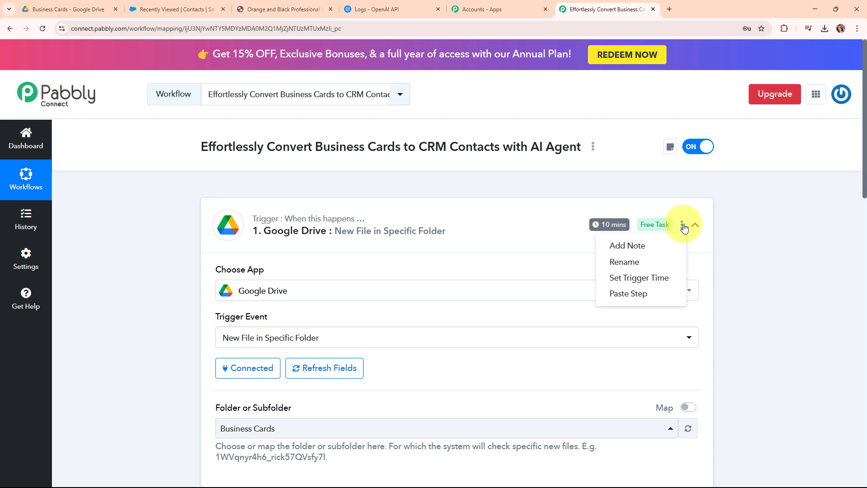
{"action": "left_click", "coordinate": [649, 284]}
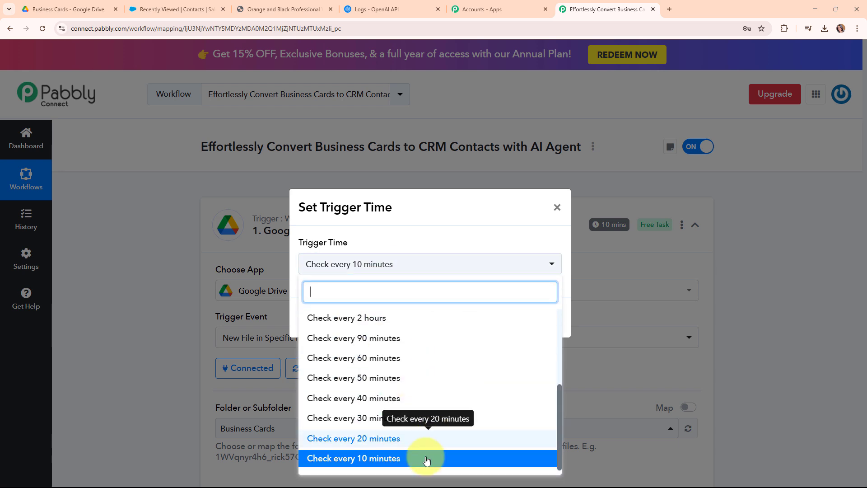
{"action": "scroll", "coordinate": [482, 380], "scroll_direction": "up", "scroll_amount": 3}
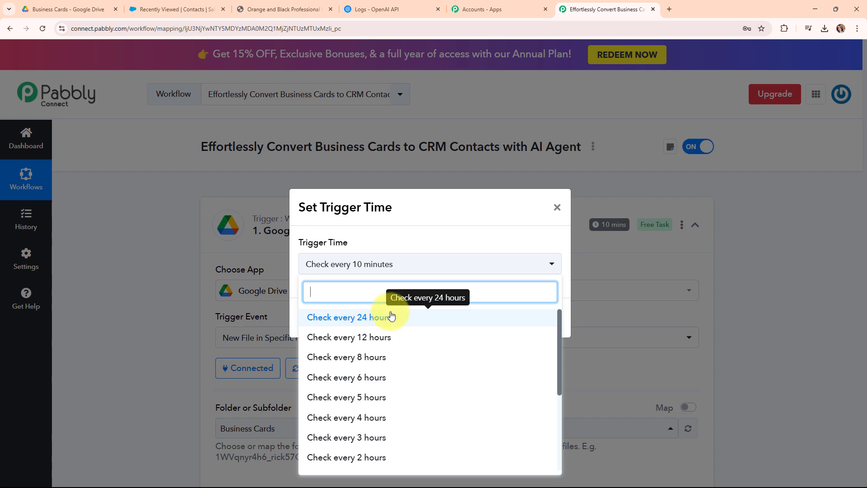
{"action": "left_click", "coordinate": [558, 208]}
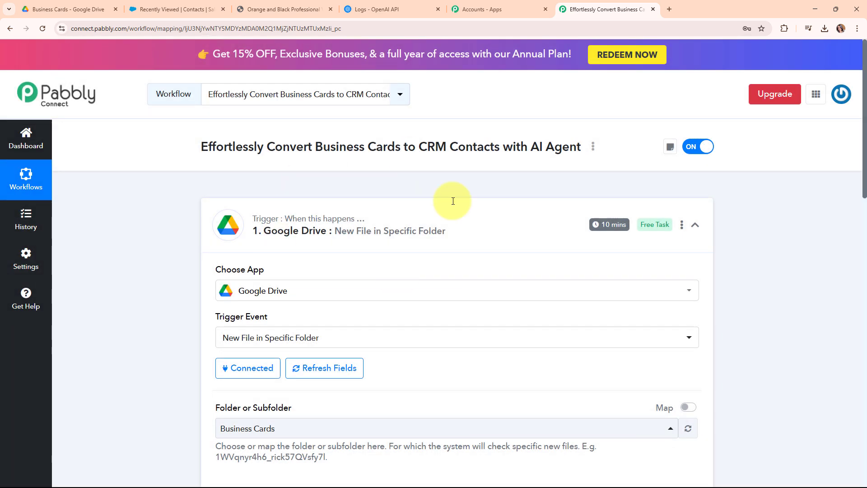
{"action": "left_click", "coordinate": [696, 225]}
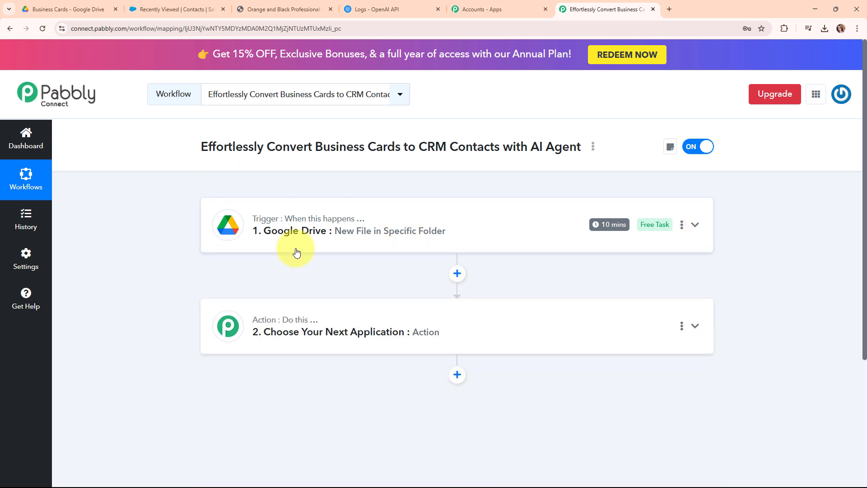
- Switch to Google Drive and set the Business Cards folder's general access to Anyone with the link
{"action": "left_click", "coordinate": [100, 8]}
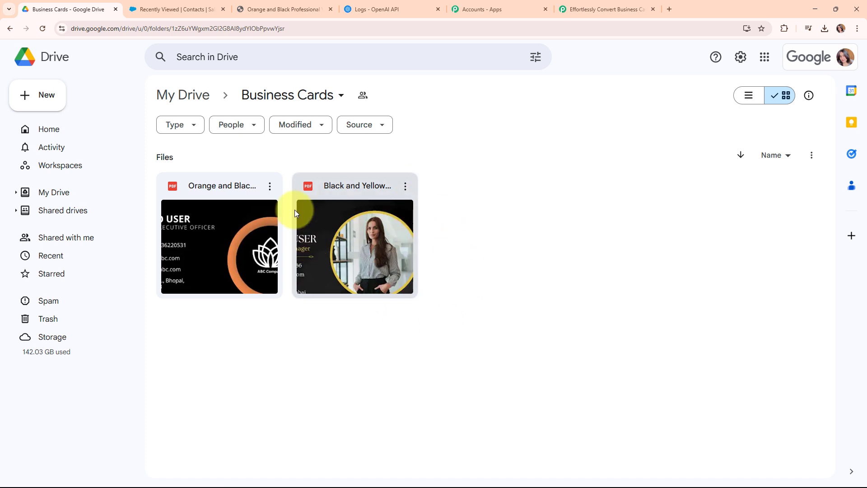
{"action": "left_click", "coordinate": [340, 96]}
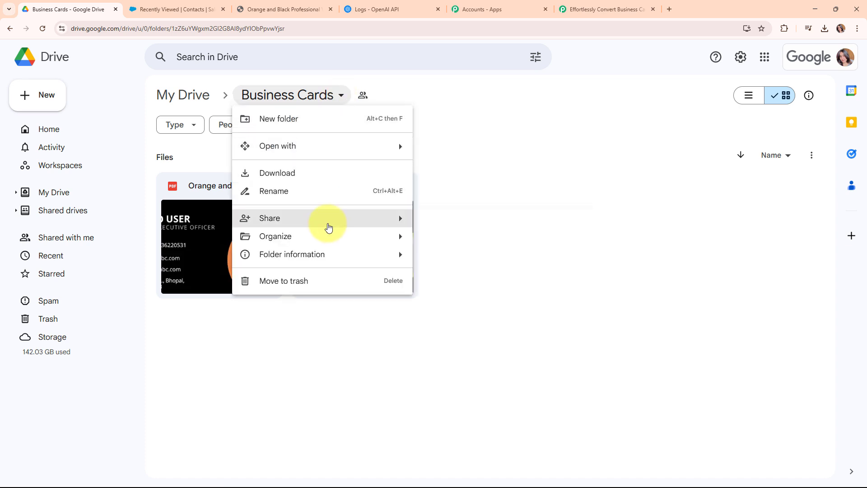
{"action": "mouse_move", "coordinate": [318, 219]}
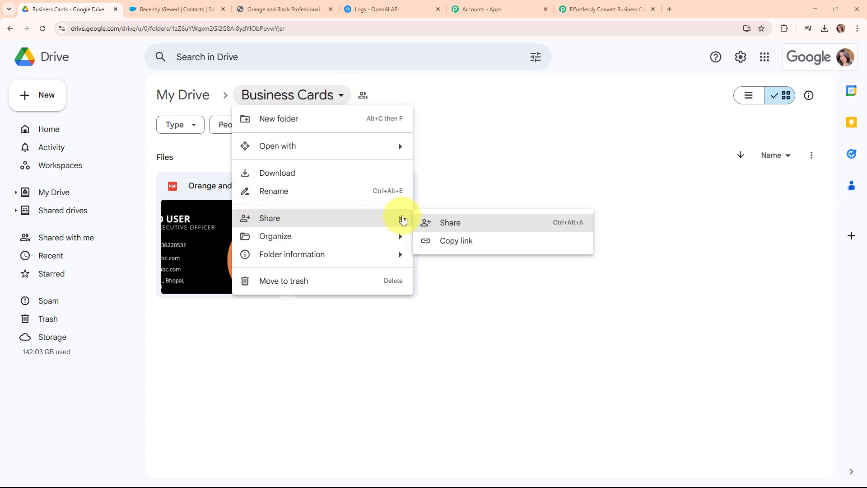
{"action": "left_click", "coordinate": [476, 227]}
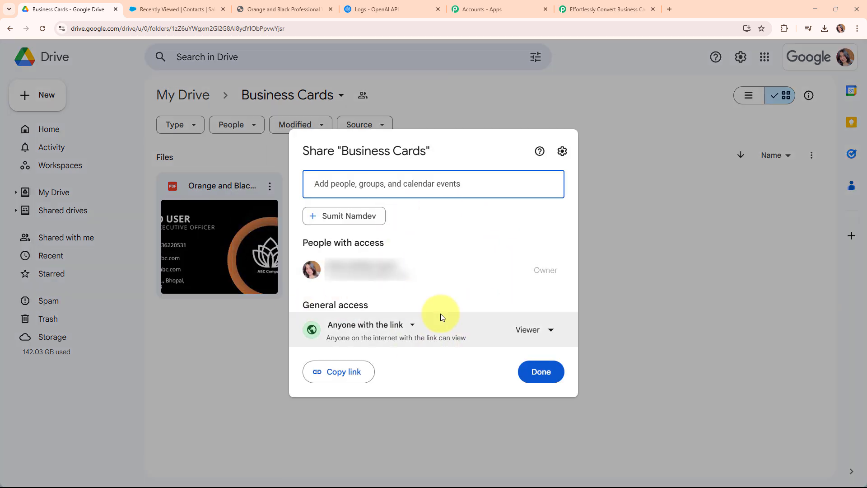
{"action": "left_click", "coordinate": [381, 326]}
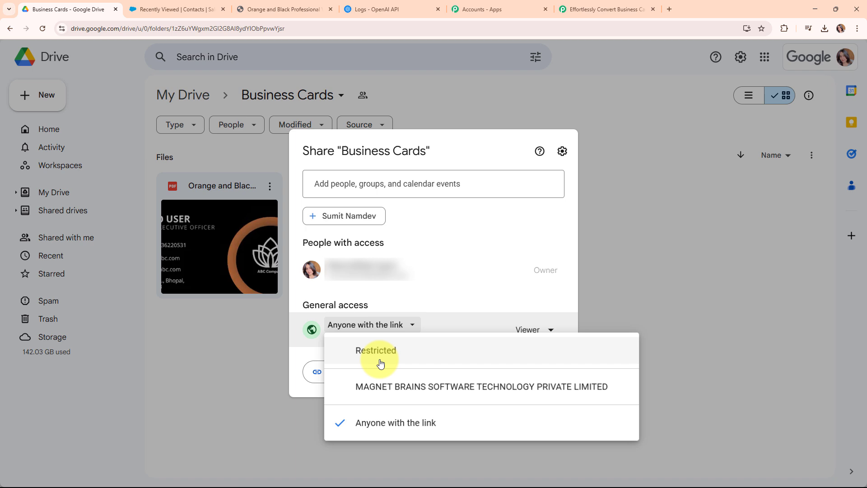
{"action": "left_click", "coordinate": [385, 423]}
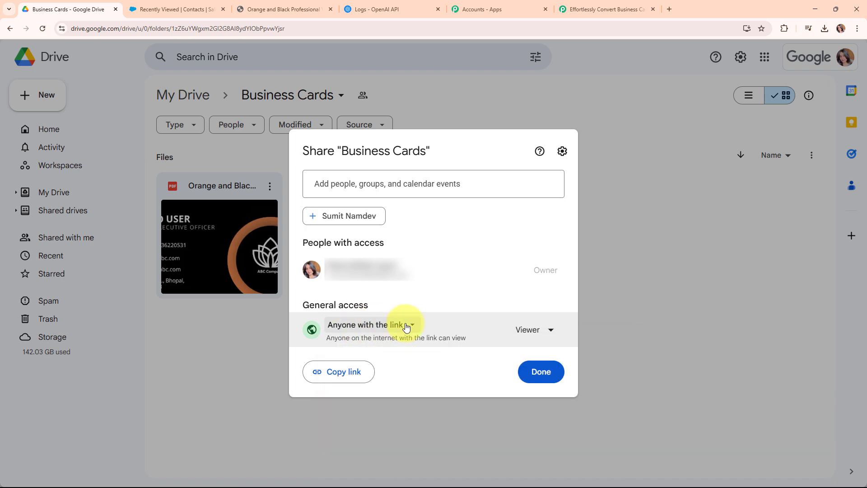
{"action": "left_click", "coordinate": [541, 383]}
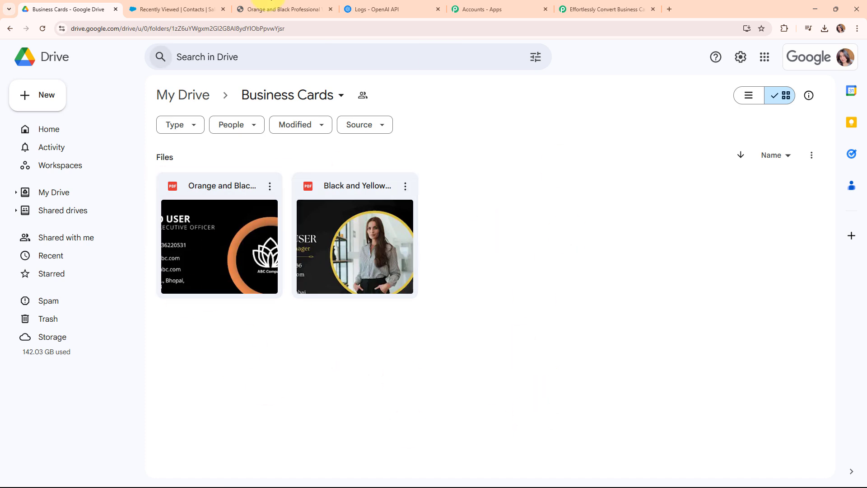
- Return to the Pabbly Connect workflow and set the second step to OpenAI (ChatGPT, DALL-E, Whisper) with the Extract Content from PDF/Image event
{"action": "left_click", "coordinate": [605, 9]}
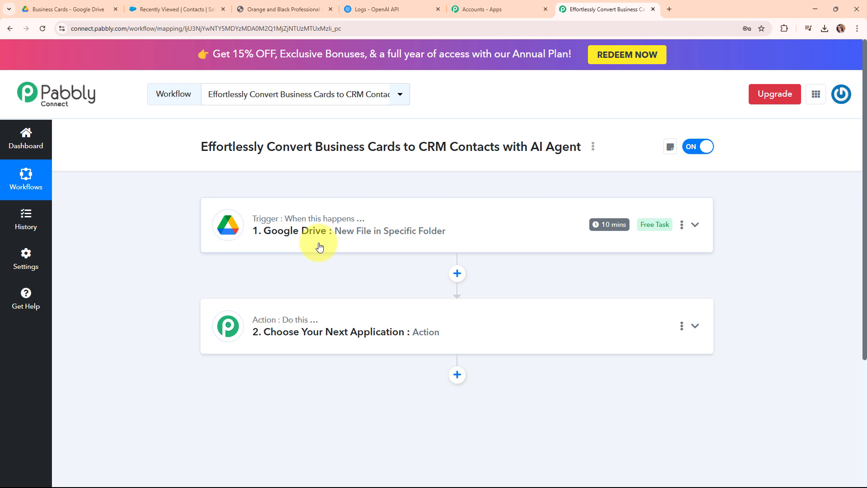
{"action": "left_click", "coordinate": [384, 316]}
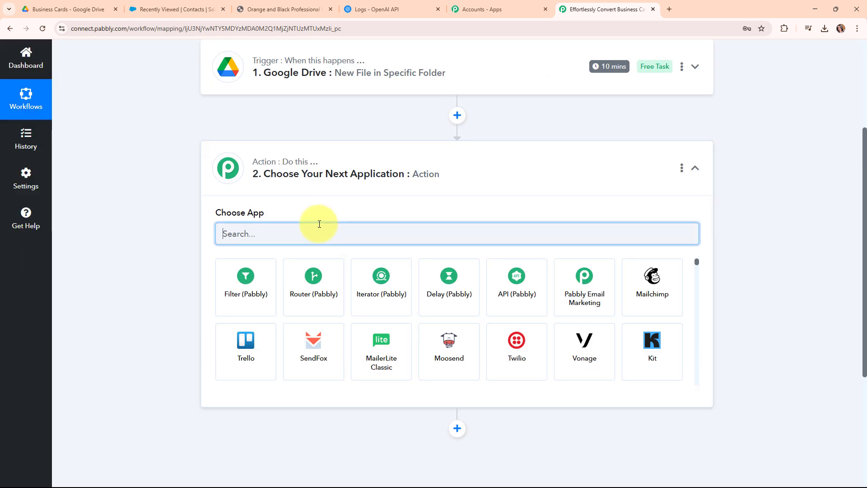
{"action": "type", "text": "op"}
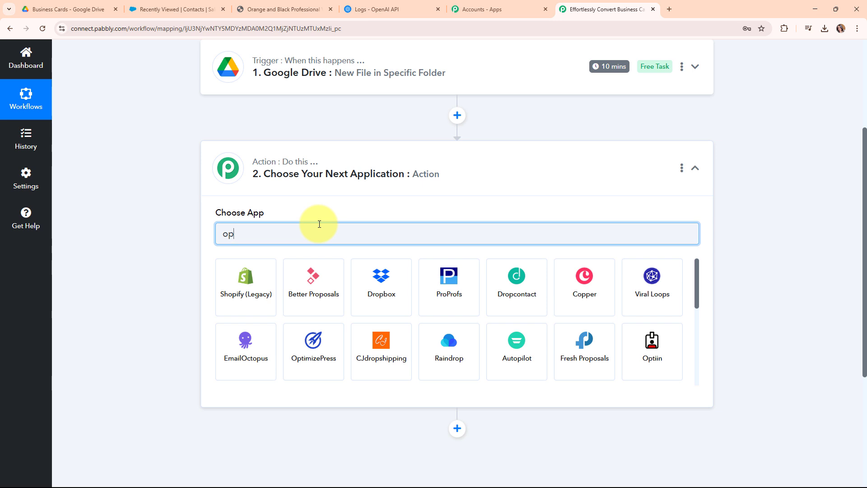
{"action": "type", "text": "en"}
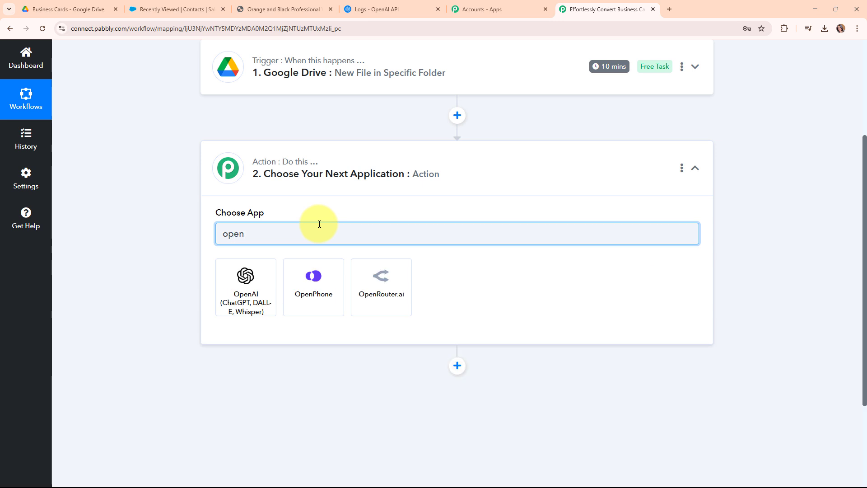
{"action": "left_click", "coordinate": [239, 293]}
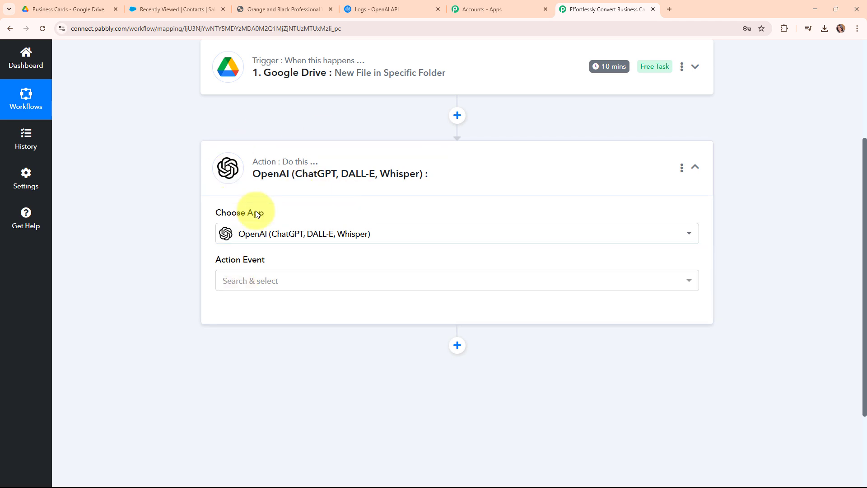
{"action": "left_click", "coordinate": [373, 280]}
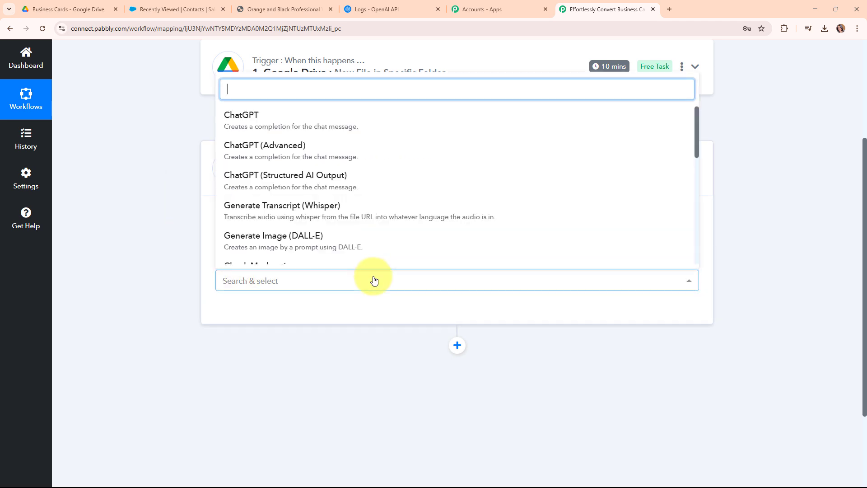
{"action": "scroll", "coordinate": [316, 207], "scroll_direction": "down", "scroll_amount": 5}
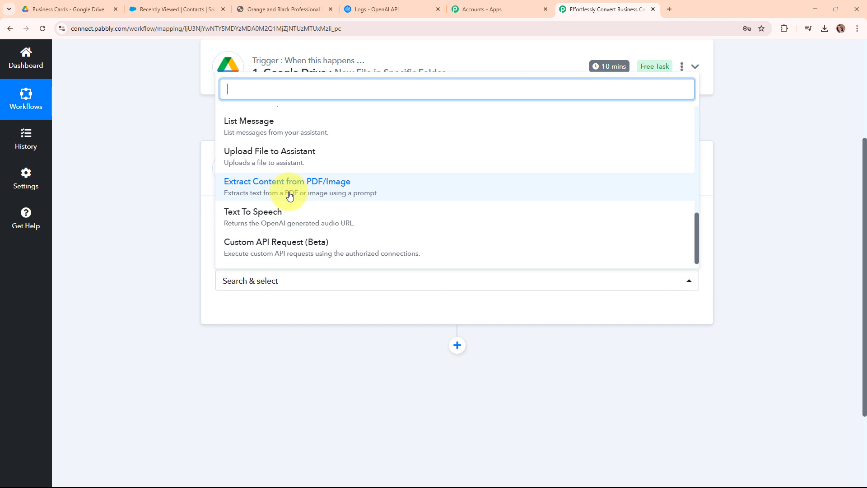
{"action": "left_click", "coordinate": [289, 195]}
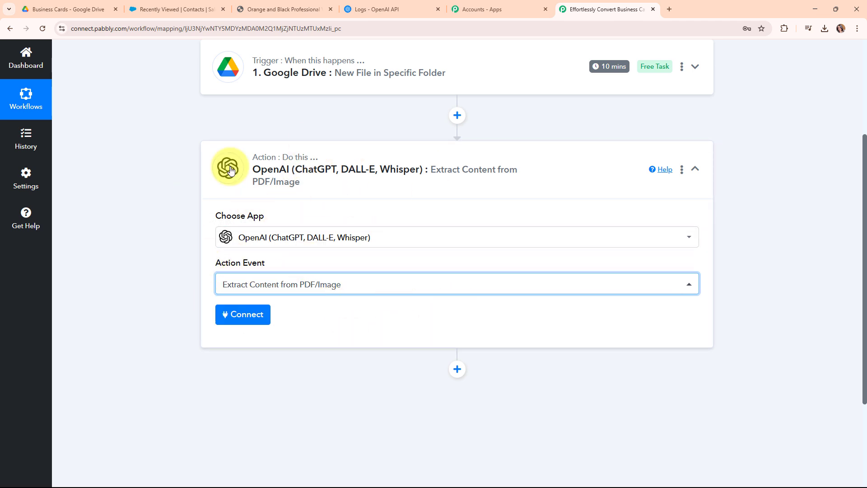
- Start adding a new OpenAI connection for the action step and read the note about the required API key
{"action": "left_click", "coordinate": [226, 316]}
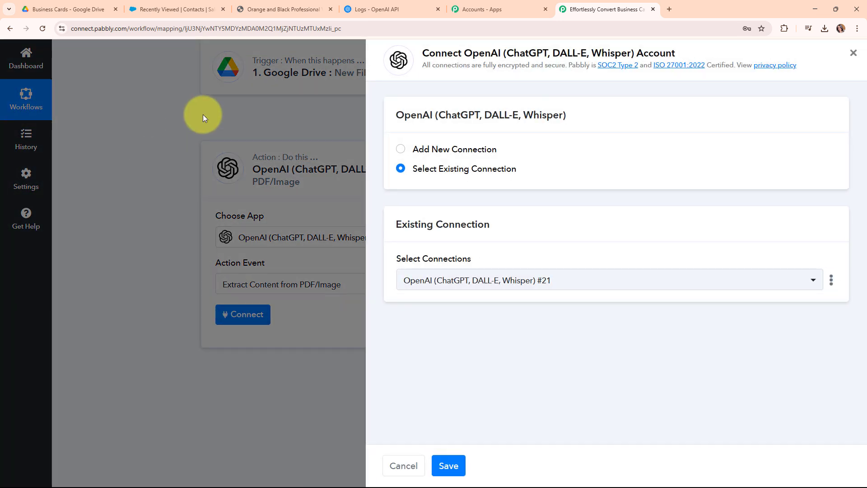
{"action": "left_click", "coordinate": [403, 150]}
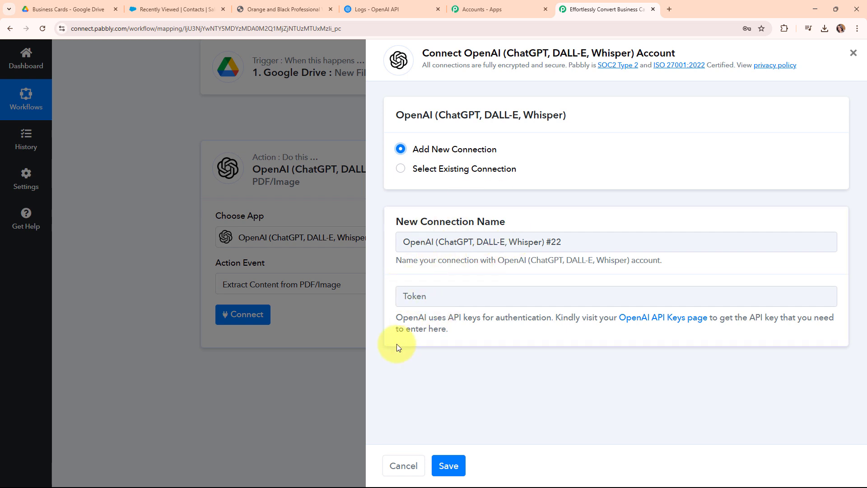
{"action": "left_click_drag", "start_coordinate": [392, 321], "coordinate": [514, 338]}
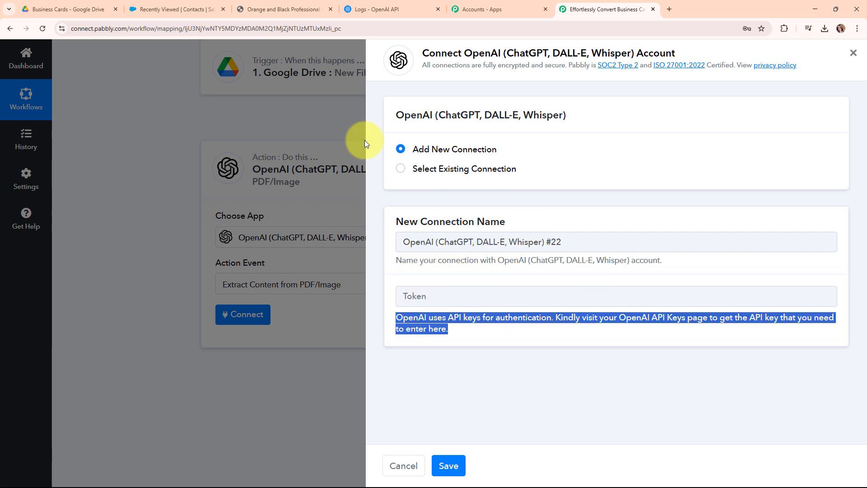
- Switch to the OpenAI platform, create a secret API key named "new contact" in the Default project, and copy the key
{"action": "left_click", "coordinate": [361, 4]}
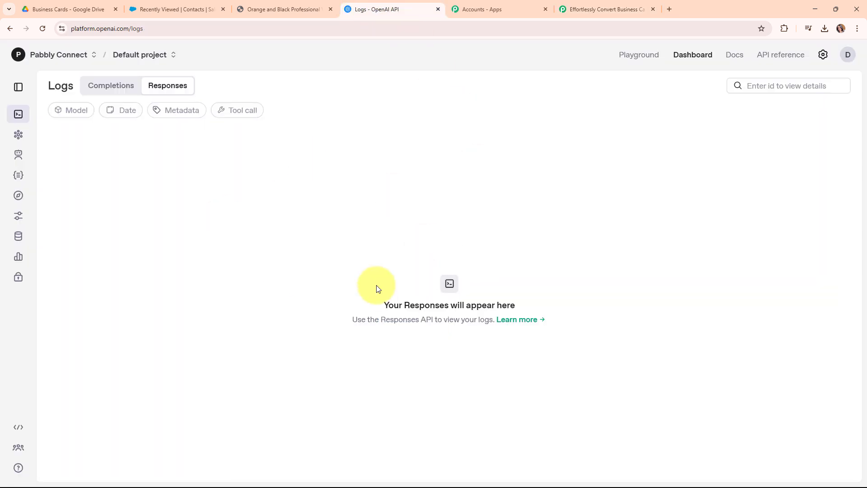
{"action": "left_click", "coordinate": [17, 279]}
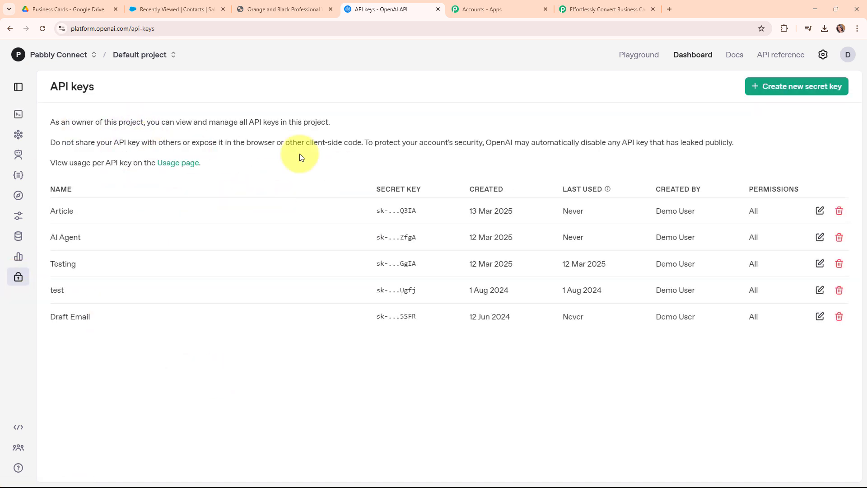
{"action": "left_click", "coordinate": [833, 87]}
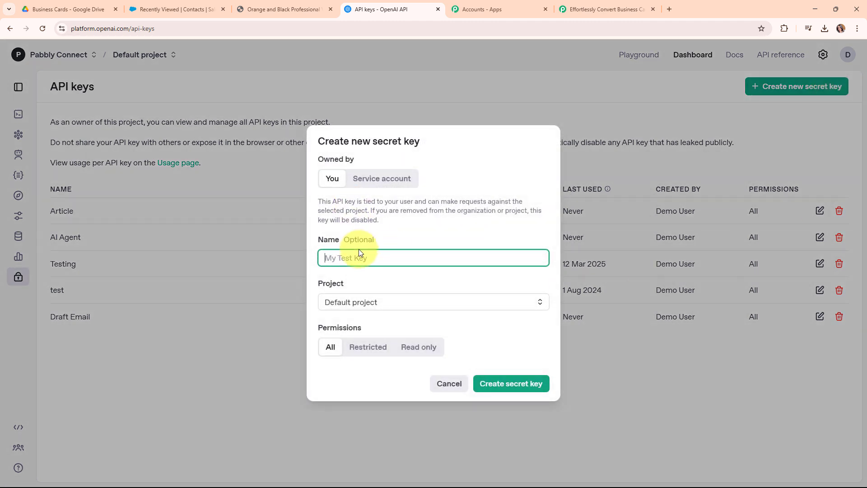
{"action": "type", "text": "new contact"}
{"action": "left_click", "coordinate": [391, 302]}
{"action": "left_click", "coordinate": [393, 323]}
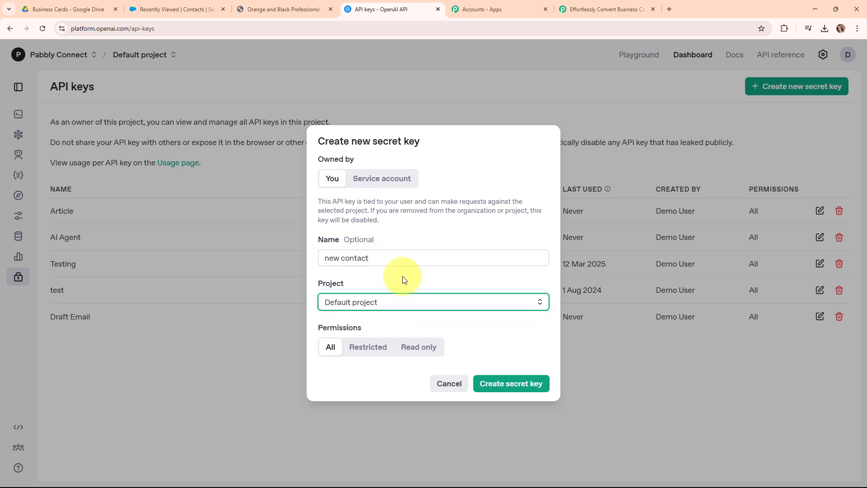
{"action": "left_click", "coordinate": [398, 302]}
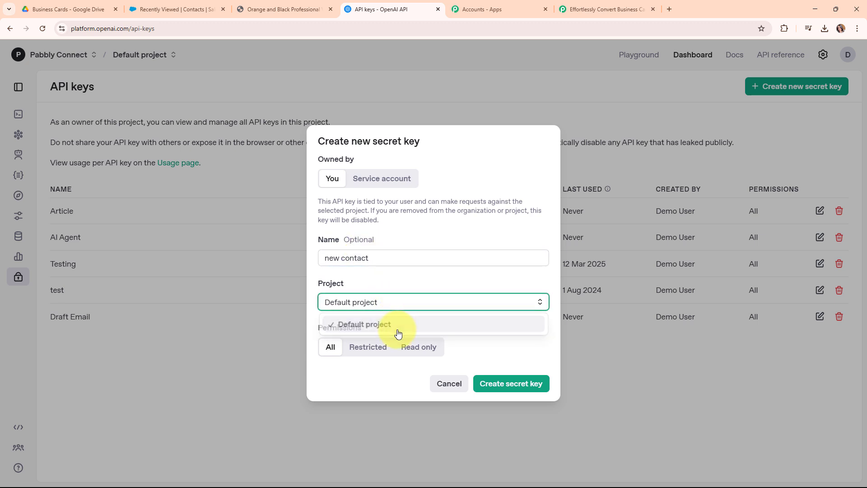
{"action": "left_click", "coordinate": [398, 332]}
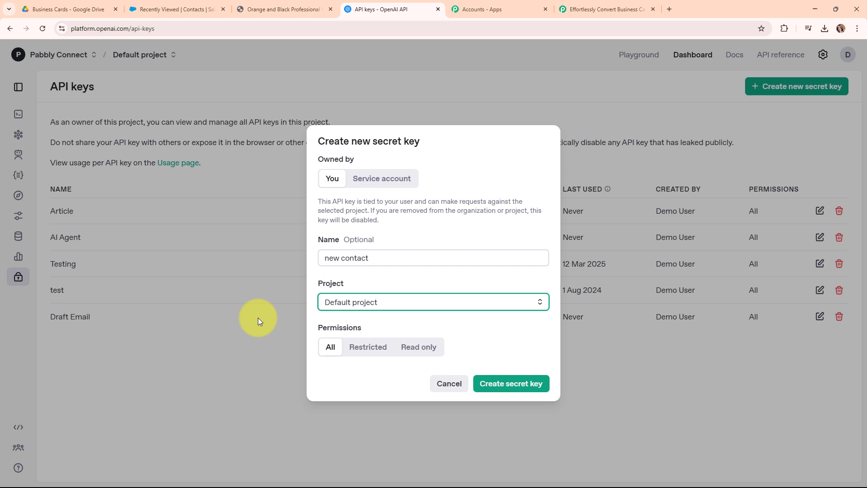
{"action": "left_click", "coordinate": [531, 389]}
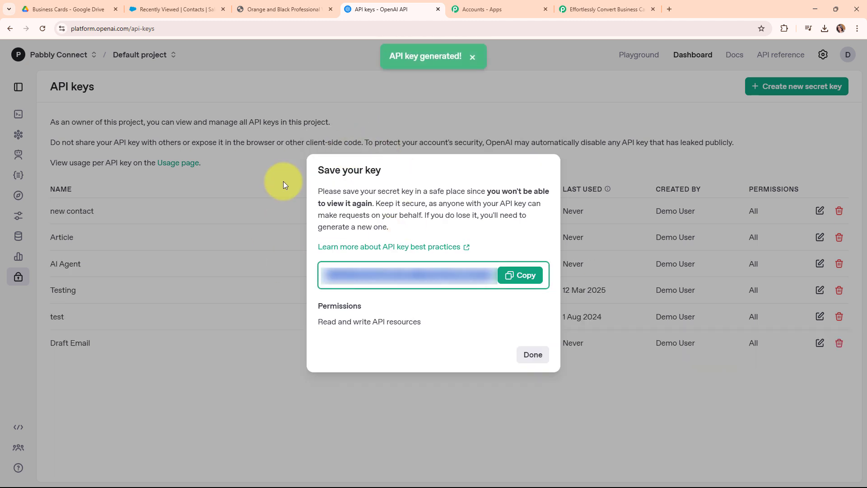
{"action": "left_click", "coordinate": [524, 276]}
{"action": "left_click", "coordinate": [544, 355]}
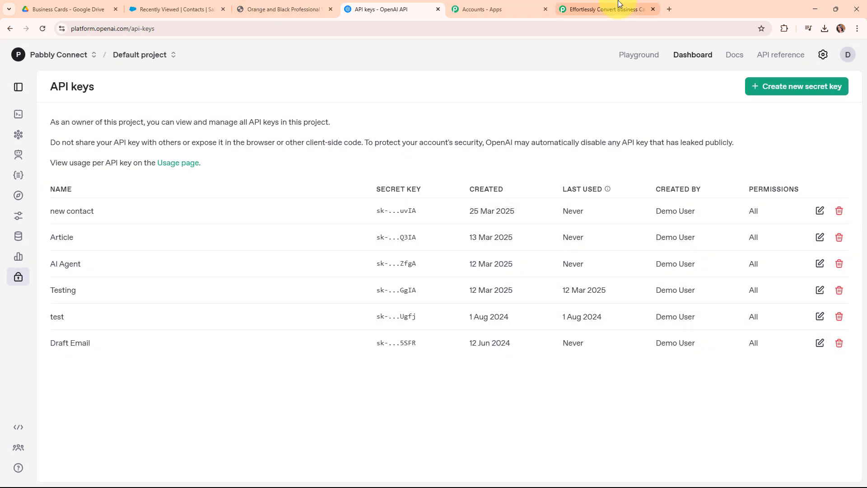
- Return to the Pabbly Connect workflow, paste the copied API key as the OpenAI connection's token, and save the connection
{"action": "left_click", "coordinate": [619, 6]}
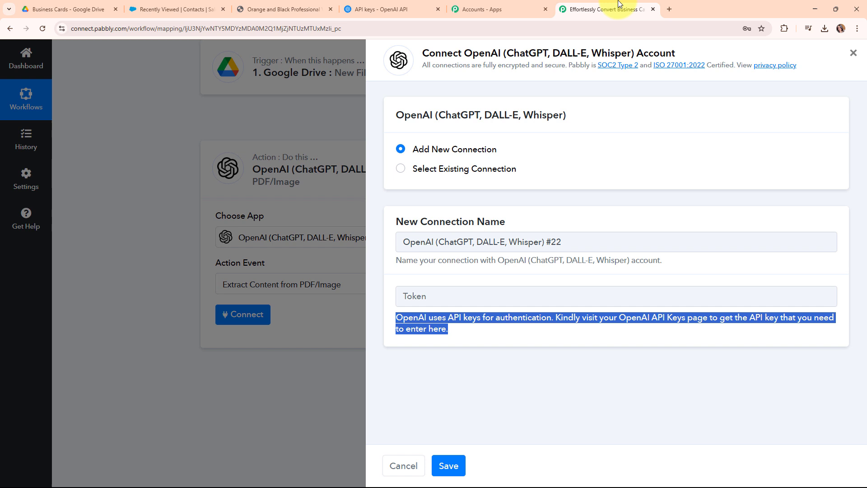
{"action": "left_click", "coordinate": [419, 294]}
{"action": "right_click", "coordinate": [420, 294]}
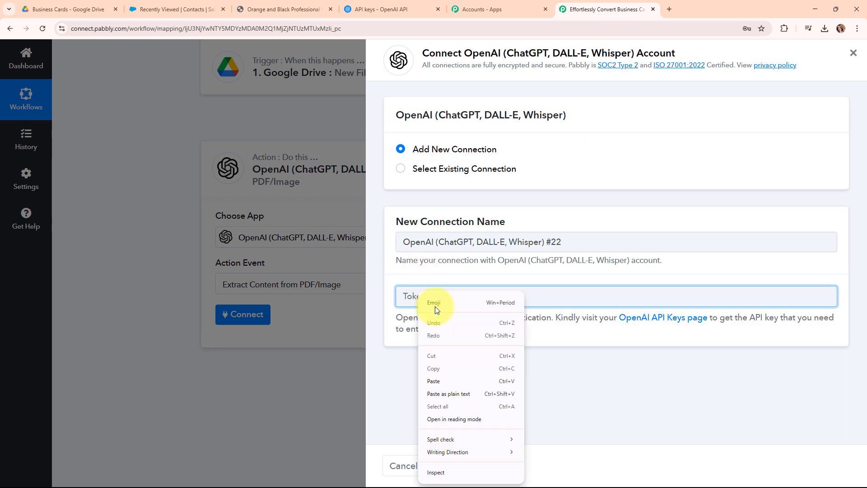
{"action": "left_click", "coordinate": [465, 381]}
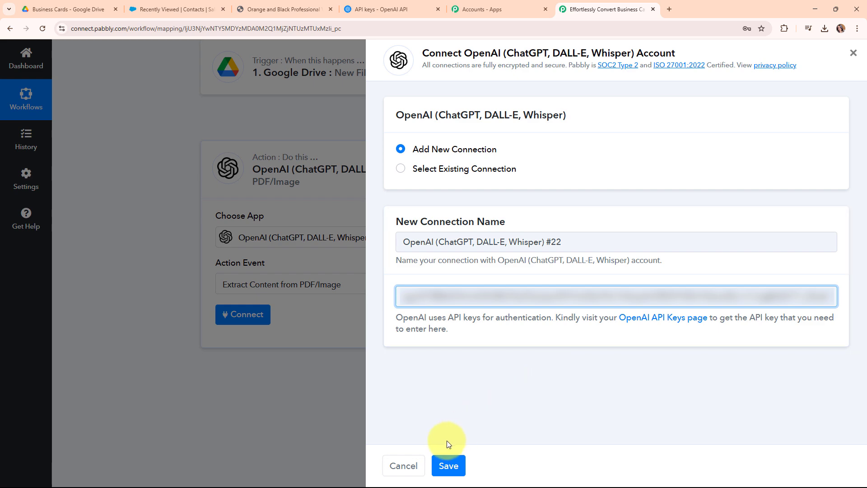
{"action": "left_click", "coordinate": [448, 465]}
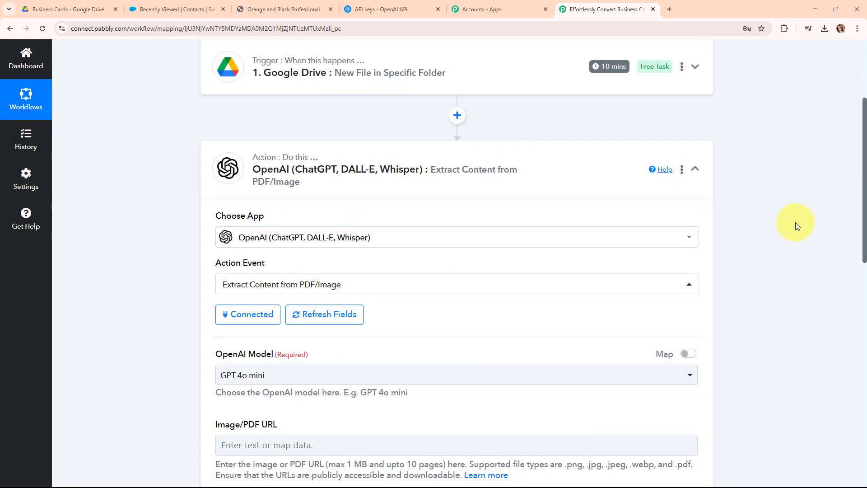
- Review the available OpenAI models for the content extraction action and choose GPT 4o mini
{"action": "scroll", "coordinate": [795, 221], "scroll_direction": "down", "scroll_amount": 6}
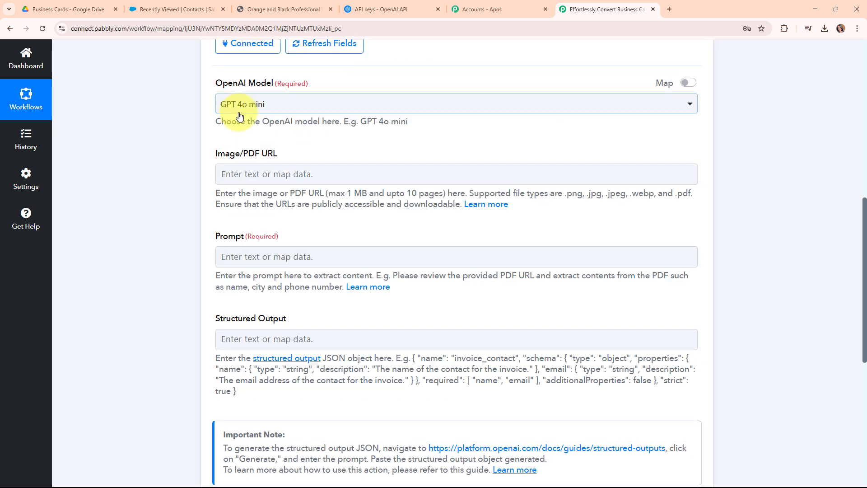
{"action": "scroll", "coordinate": [219, 113], "scroll_direction": "up", "scroll_amount": 1}
{"action": "left_click_drag", "start_coordinate": [216, 129], "coordinate": [273, 133]}
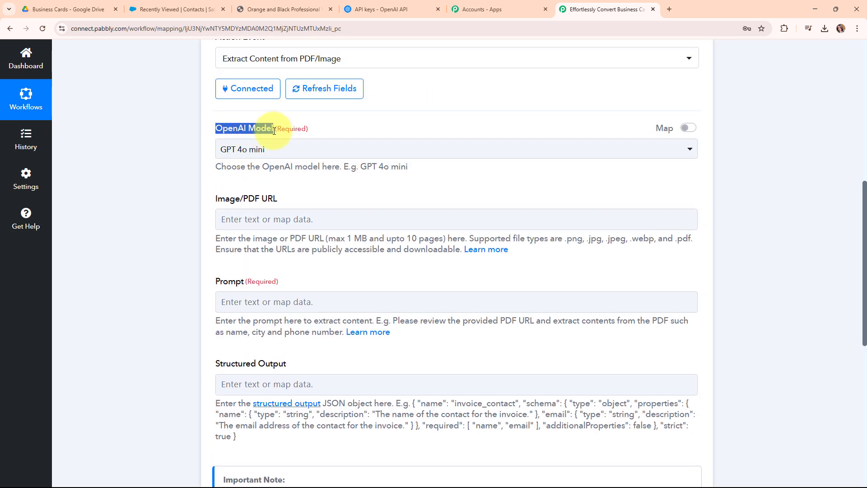
{"action": "left_click", "coordinate": [393, 197]}
{"action": "left_click", "coordinate": [523, 146]}
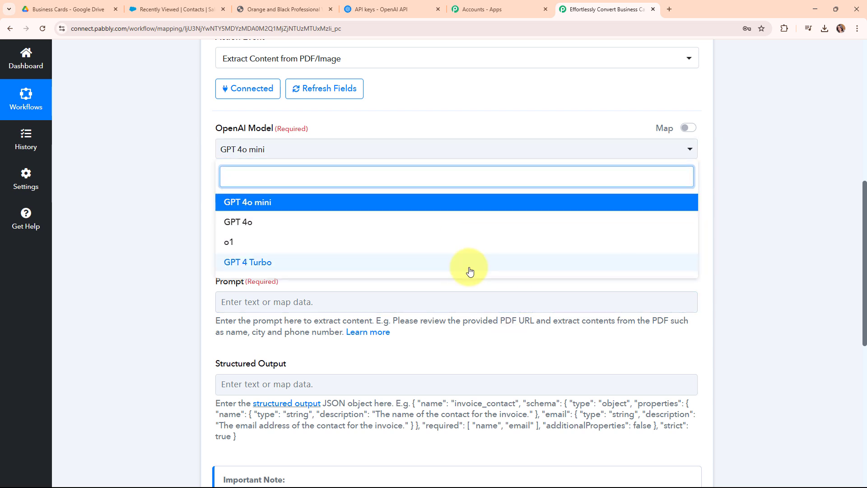
{"action": "left_click", "coordinate": [303, 207]}
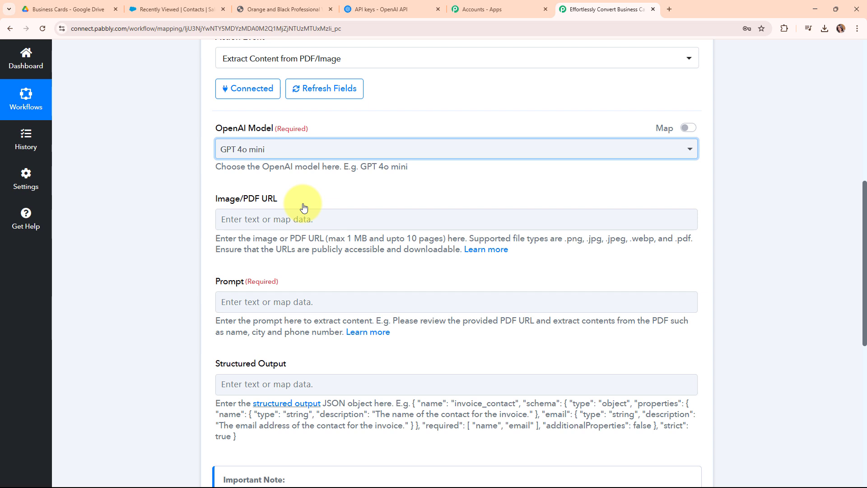
{"action": "scroll", "coordinate": [323, 149], "scroll_direction": "down", "scroll_amount": 1}
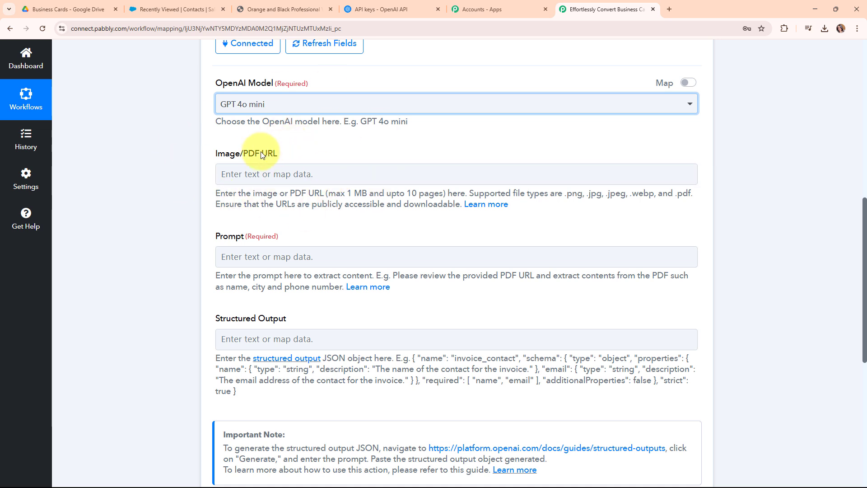
- Map the WebContentLink value from the Google Drive new file step into the Image/PDF URL field
{"action": "left_click", "coordinate": [227, 175]}
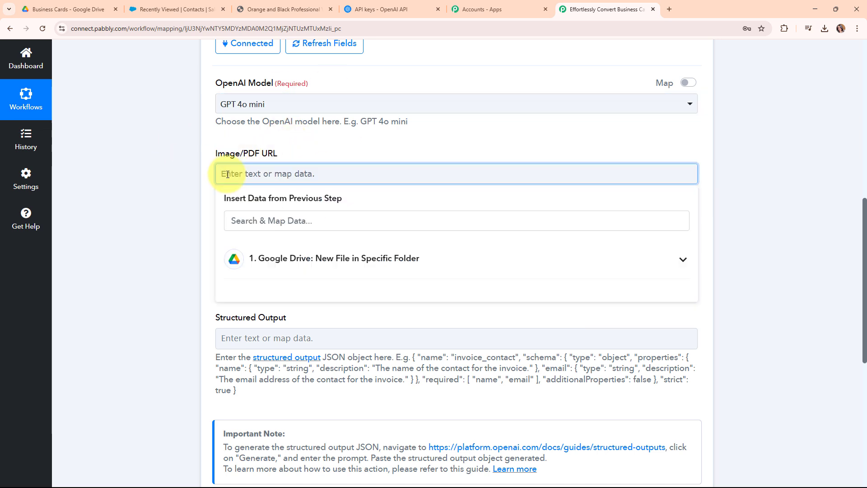
{"action": "left_click", "coordinate": [433, 265]}
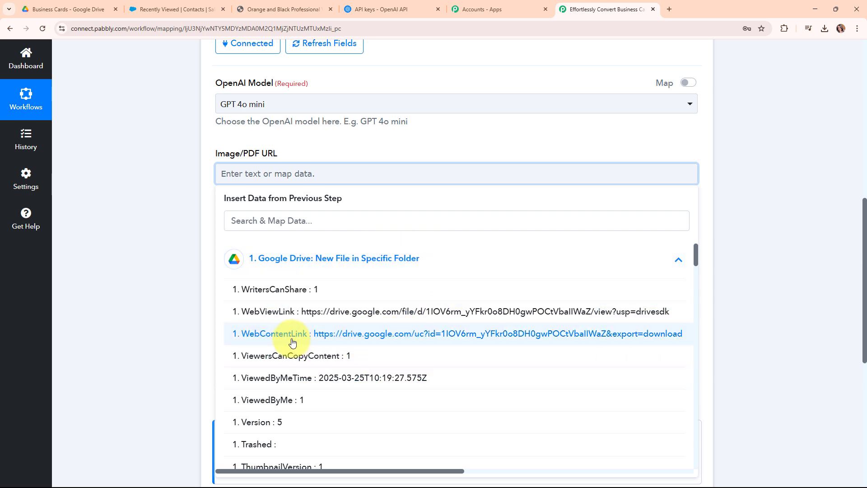
{"action": "left_click", "coordinate": [395, 334]}
{"action": "left_click", "coordinate": [139, 265]}
{"action": "scroll", "coordinate": [497, 251], "scroll_direction": "down", "scroll_amount": 1}
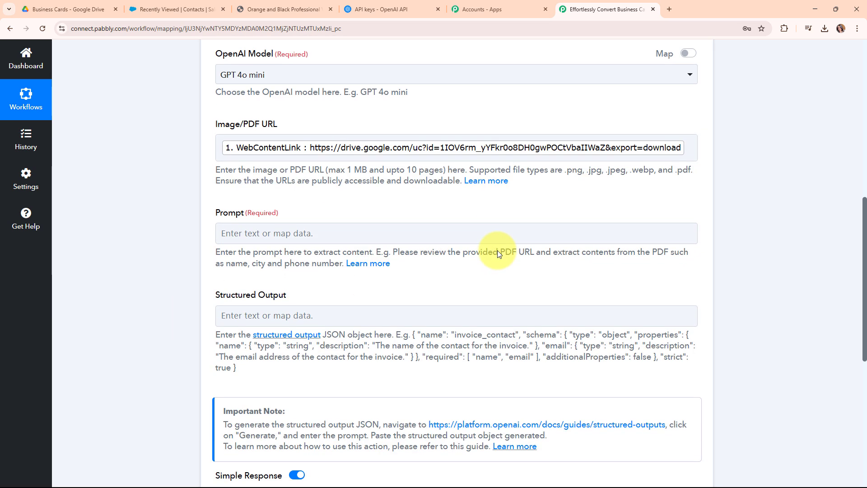
- Enter the extraction prompt "I need First Name, Last Name, Email and Phone Number"
{"action": "scroll", "coordinate": [497, 250], "scroll_direction": "down", "scroll_amount": 2}
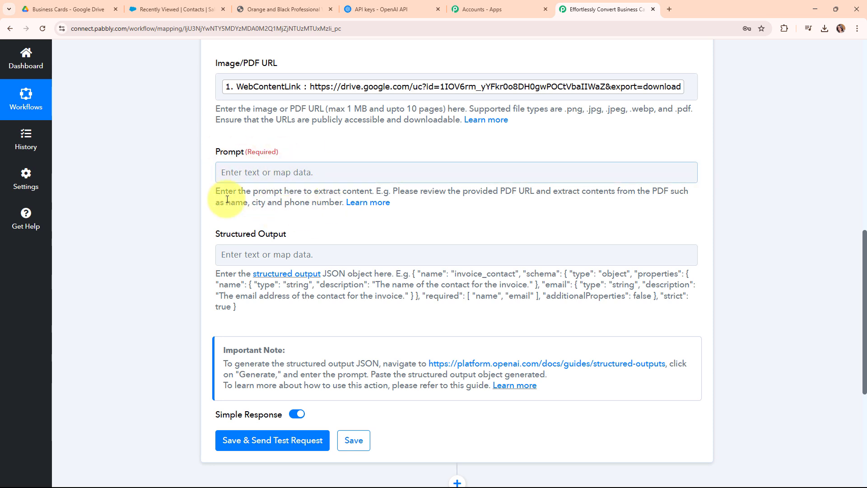
{"action": "left_click", "coordinate": [262, 182]}
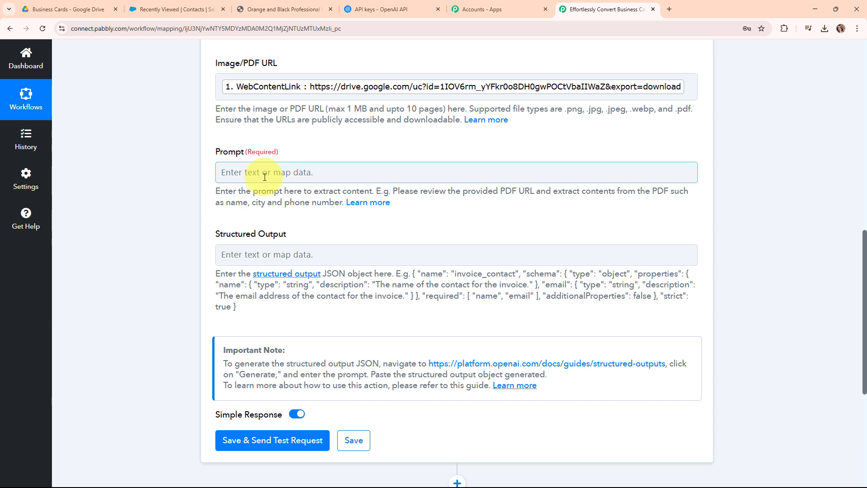
{"action": "left_click", "coordinate": [265, 176]}
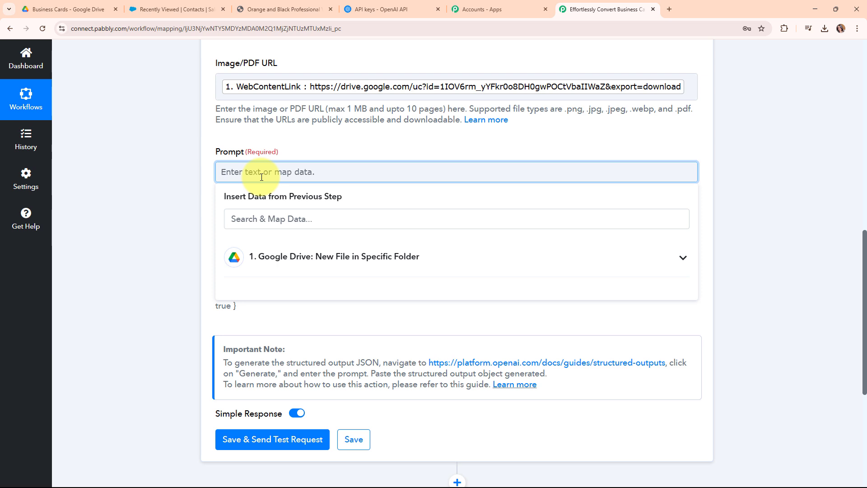
{"action": "type", "text": "I need First Name, Last Name, E"}
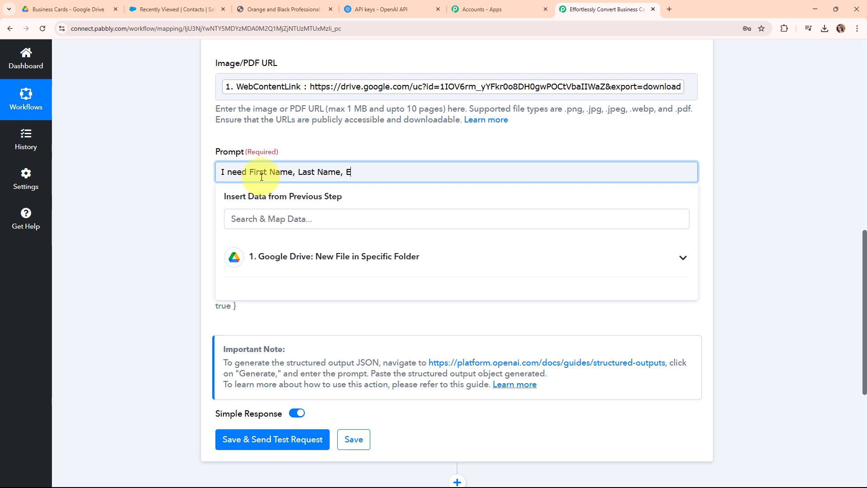
{"action": "type", "text": "mail and Phone Number"}
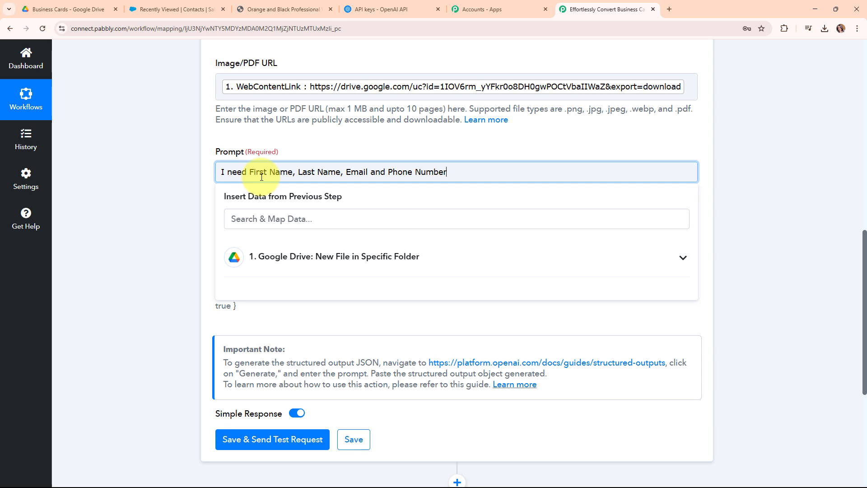
{"action": "left_click", "coordinate": [159, 192]}
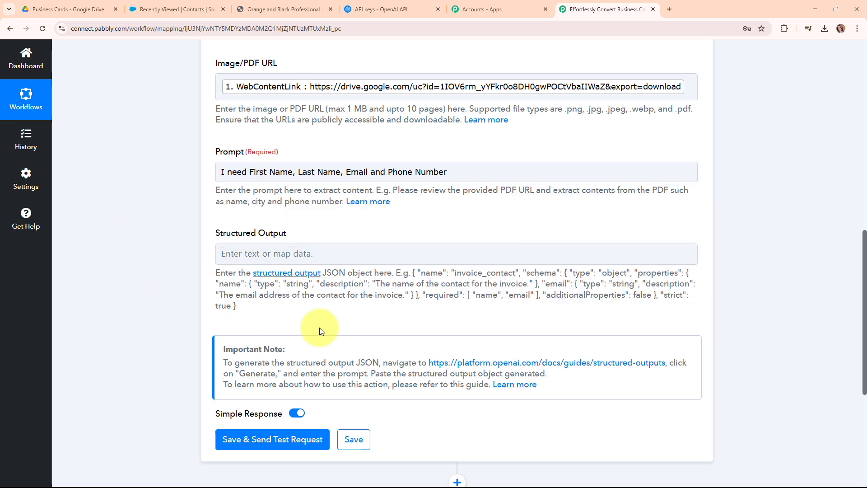
{"action": "scroll", "coordinate": [409, 249], "scroll_direction": "down", "scroll_amount": 1}
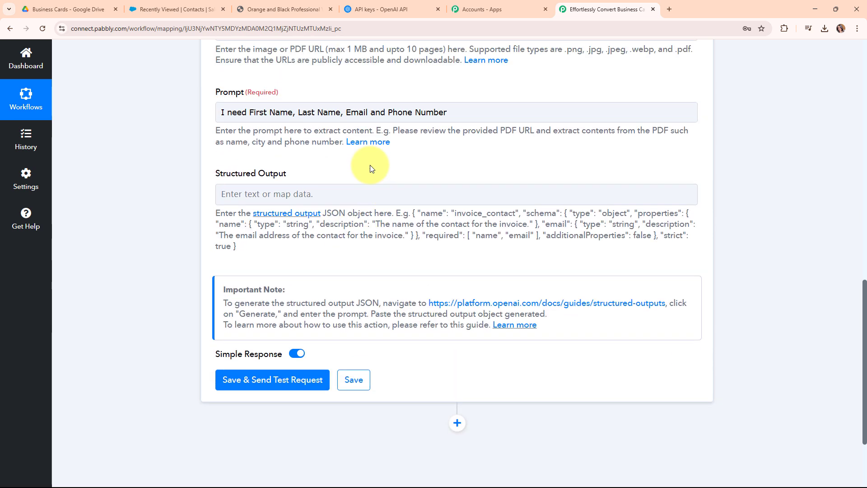
{"action": "scroll", "coordinate": [370, 168], "scroll_direction": "up", "scroll_amount": 1}
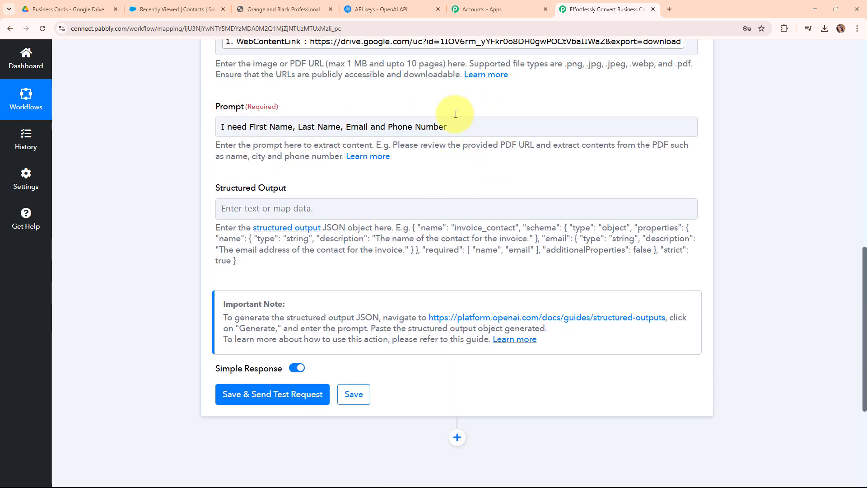
{"action": "left_click", "coordinate": [429, 134]}
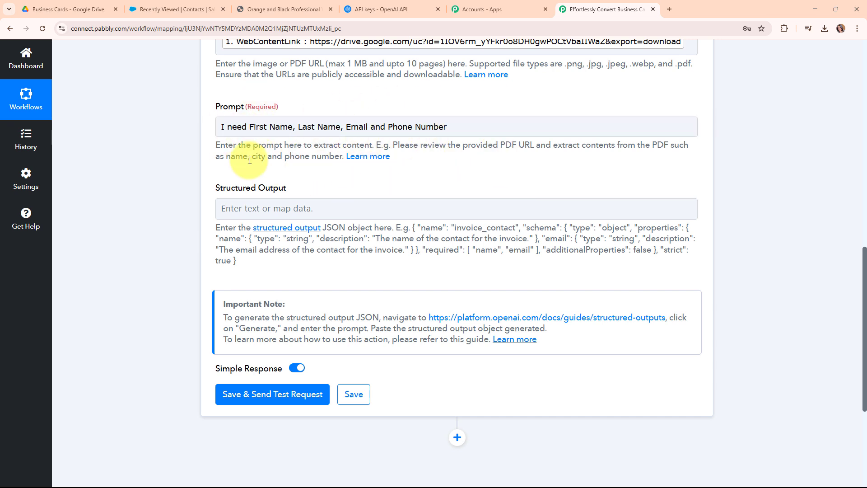
{"action": "left_click_drag", "start_coordinate": [215, 188], "coordinate": [289, 191]}
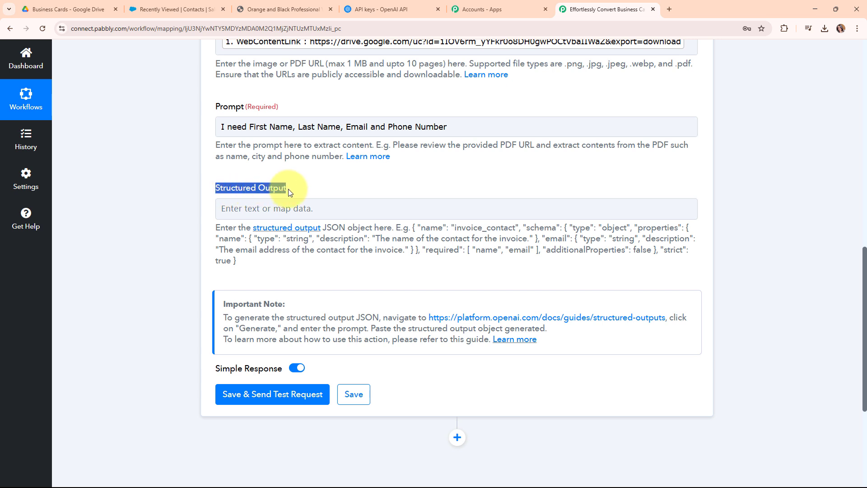
{"action": "left_click", "coordinate": [394, 176]}
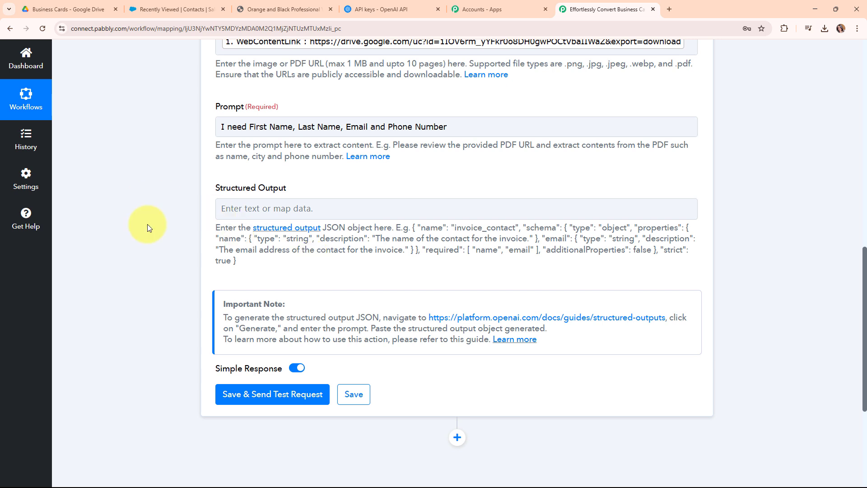
- In a blank Notepad file, list First Name, Last Name, Email and Company Name as Text and Phone Number as Number, each with a "Give me the" line
{"action": "left_click", "coordinate": [284, 207]}
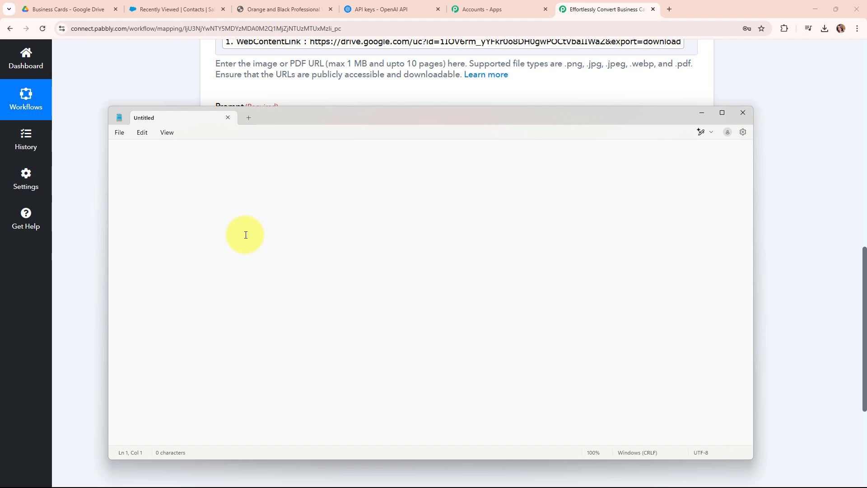
{"action": "type", "text": "First Name"}
{"action": "key", "text": "Return"}
{"action": "type", "text": "Type of Text"}
{"action": "key", "text": "Return"}
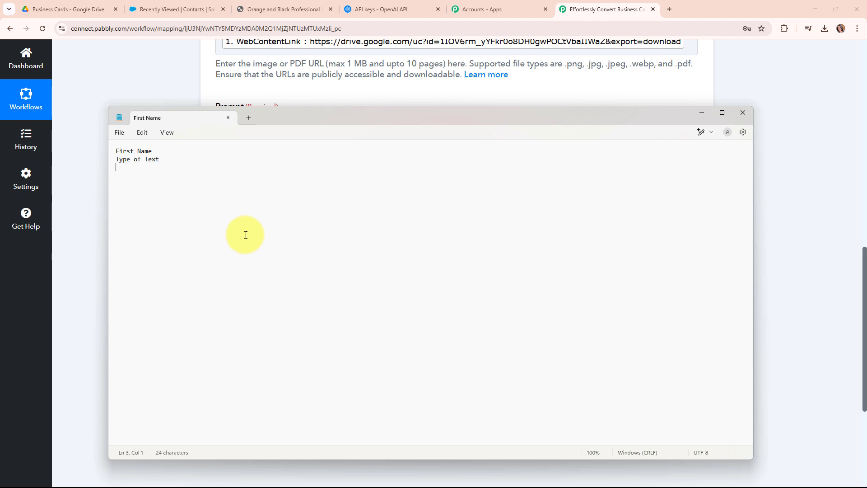
{"action": "type", "text": "Give me the First Name"}
{"action": "key", "text": "Return"}
{"action": "type", "text": "Last Name Type of Text Give me the Last Name  Phone Number Type of Number Give me the Phone Number  Email Type of Text Give me the Email  Company Name Type of Text Give me the Company Name"}
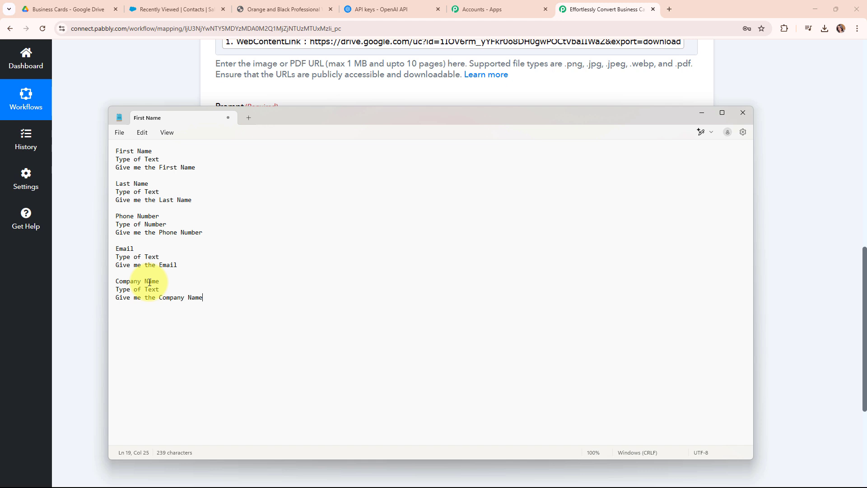
- Copy the whole field list from Notepad, minimize it, and open the OpenAI structured outputs guide linked in the workflow's important note
{"action": "left_click_drag", "start_coordinate": [117, 151], "coordinate": [219, 299]}
{"action": "key", "text": "ctrl+c"}
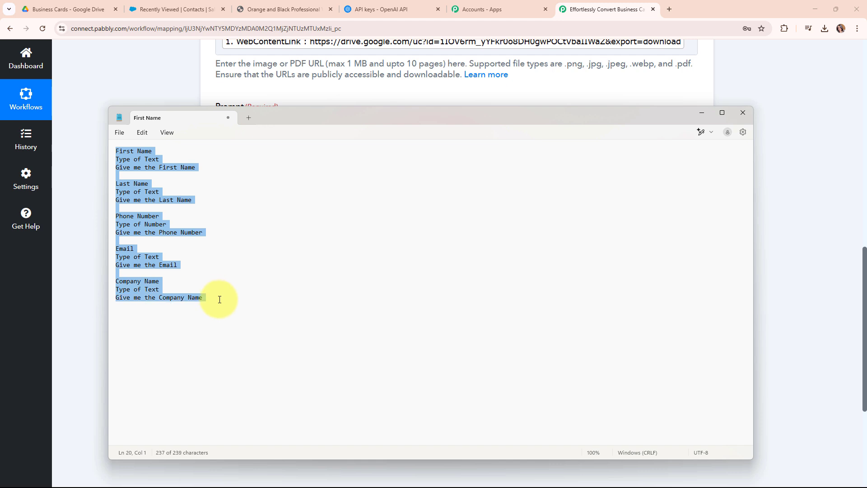
{"action": "left_click", "coordinate": [702, 113]}
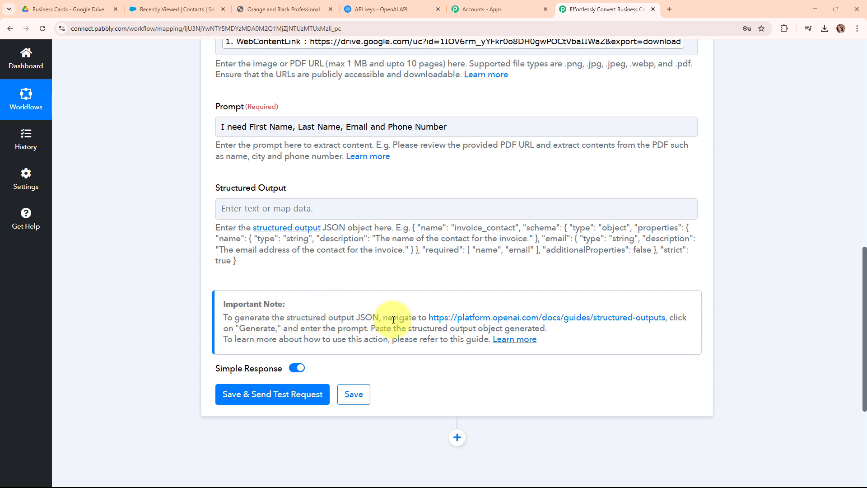
{"action": "left_click", "coordinate": [639, 322]}
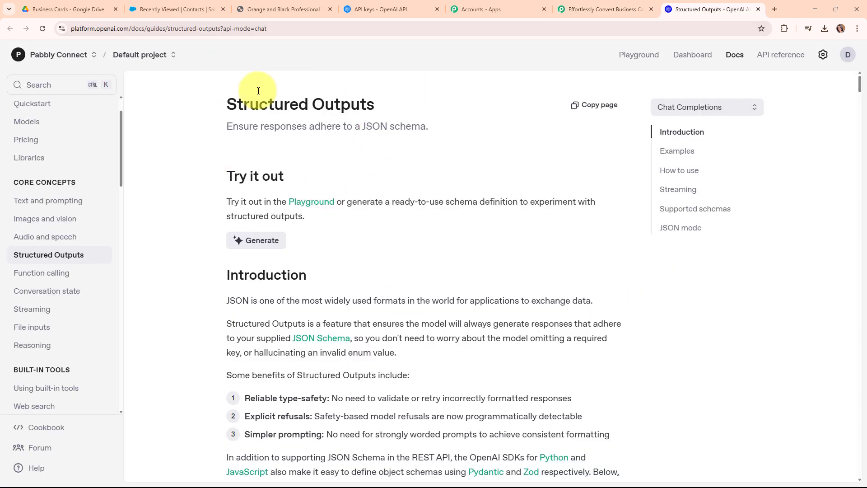
- Generate a JSON schema in the Structured Outputs guide using the copied field list as the description
{"action": "scroll", "coordinate": [361, 145], "scroll_direction": "down", "scroll_amount": 1}
{"action": "scroll", "coordinate": [244, 198], "scroll_direction": "down", "scroll_amount": 1}
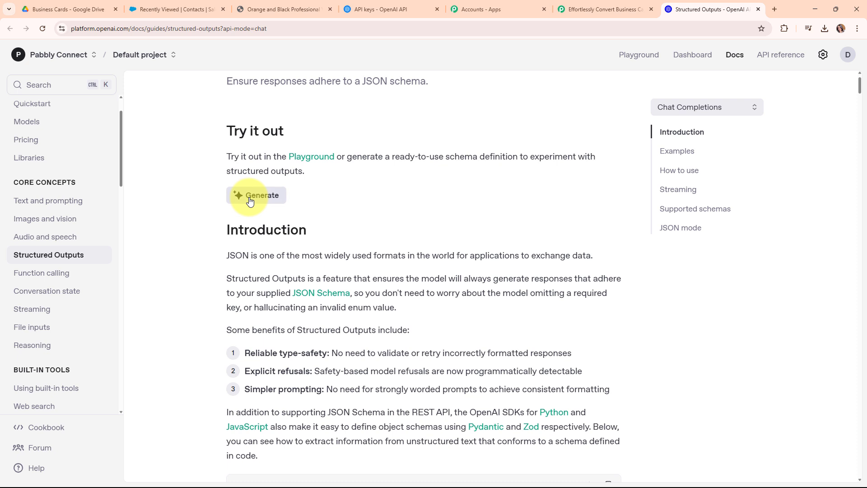
{"action": "left_click", "coordinate": [250, 197]}
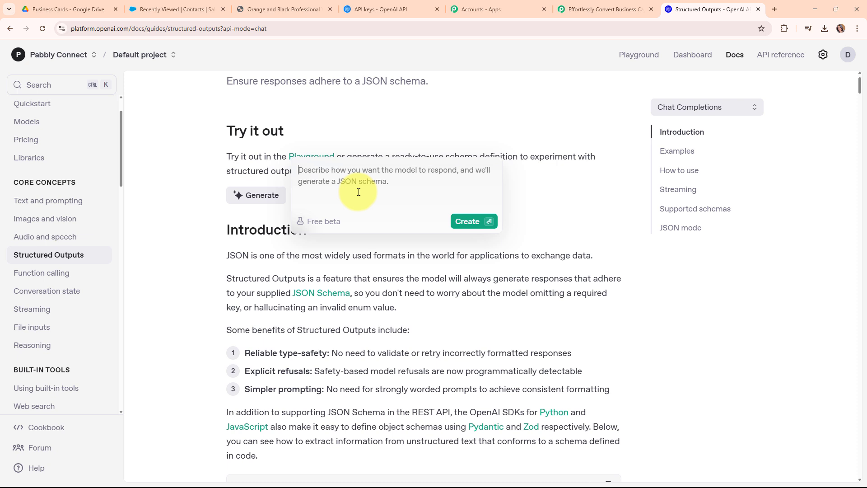
{"action": "key", "text": "ctrl+v"}
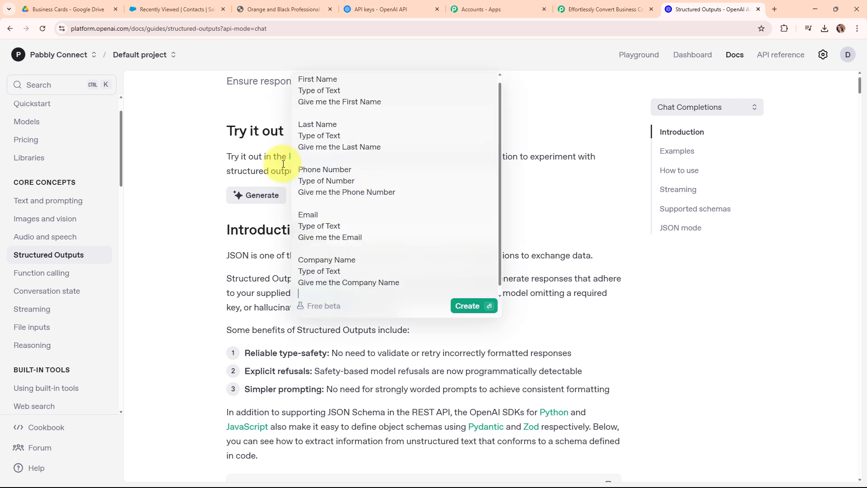
{"action": "left_click", "coordinate": [483, 311]}
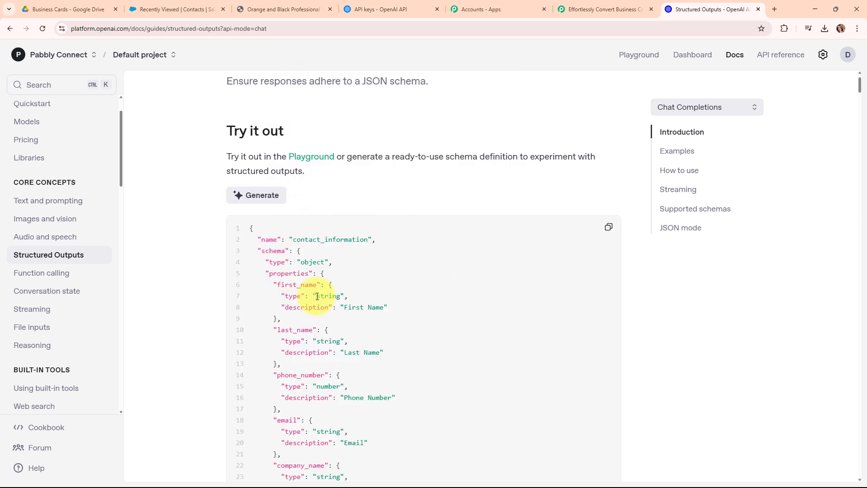
- Review the generated contact_information schema from start to end and copy its full code
{"action": "scroll", "coordinate": [727, 314], "scroll_direction": "down", "scroll_amount": 2}
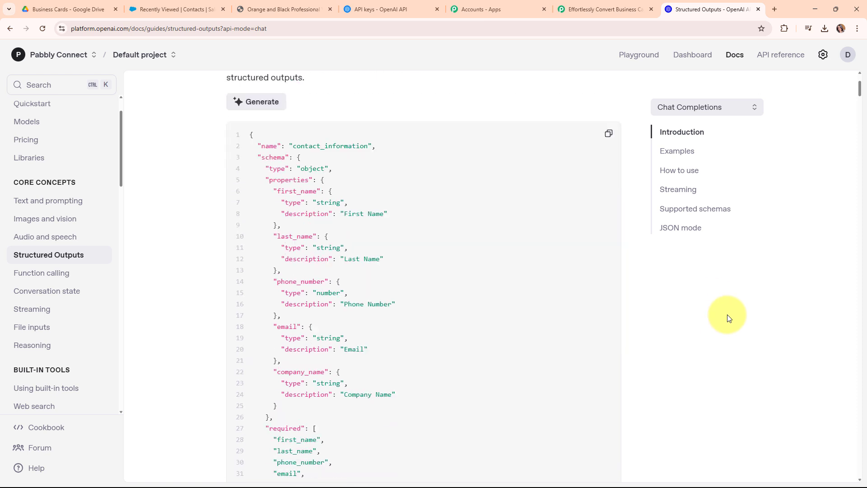
{"action": "scroll", "coordinate": [727, 314], "scroll_direction": "down", "scroll_amount": 4}
{"action": "scroll", "coordinate": [291, 262], "scroll_direction": "up", "scroll_amount": 6}
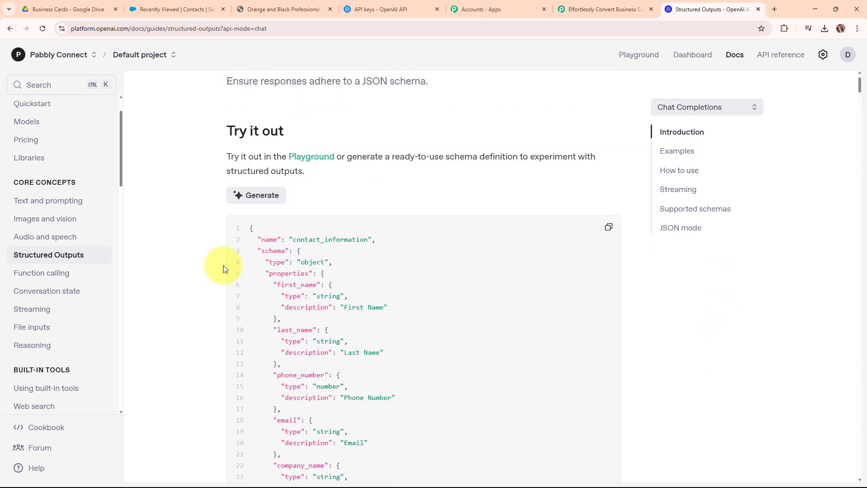
{"action": "scroll", "coordinate": [350, 298], "scroll_direction": "down", "scroll_amount": 4}
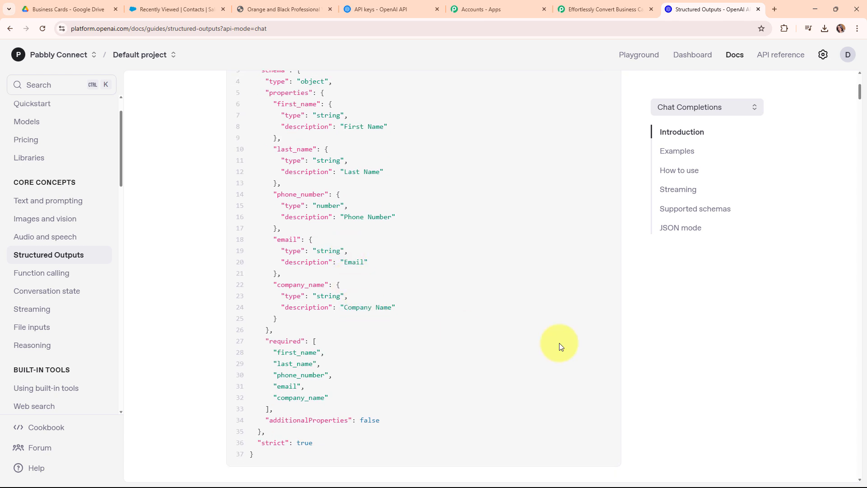
{"action": "scroll", "coordinate": [575, 351], "scroll_direction": "up", "scroll_amount": 5}
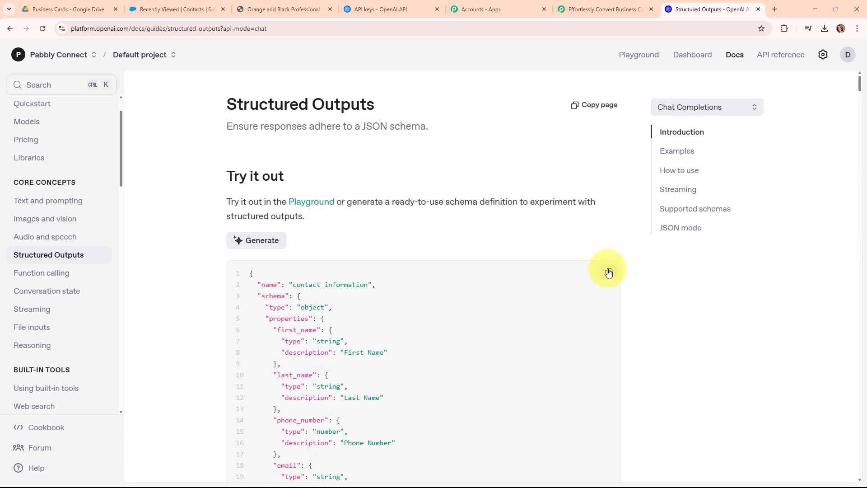
{"action": "left_click", "coordinate": [608, 271]}
- Return to the Pabbly Connect workflow, paste the copied JSON schema into the Structured Output field, and check the pasted text
{"action": "left_click", "coordinate": [568, 6]}
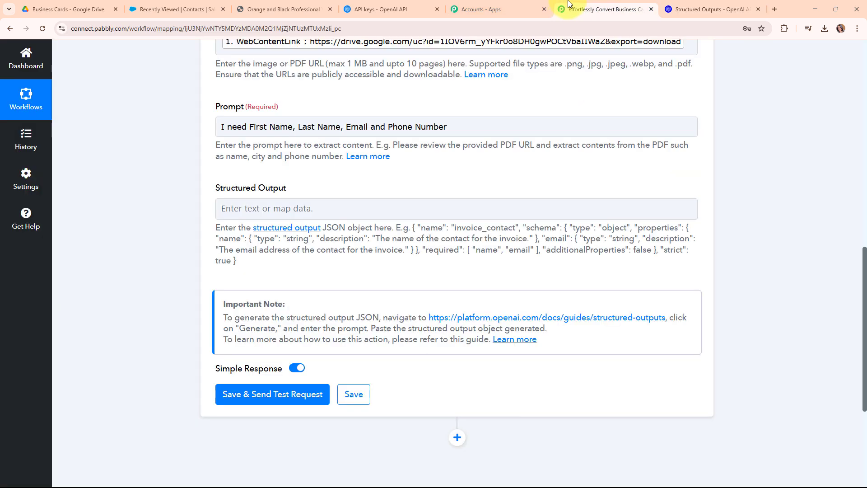
{"action": "left_click", "coordinate": [228, 208]}
{"action": "right_click", "coordinate": [227, 208]}
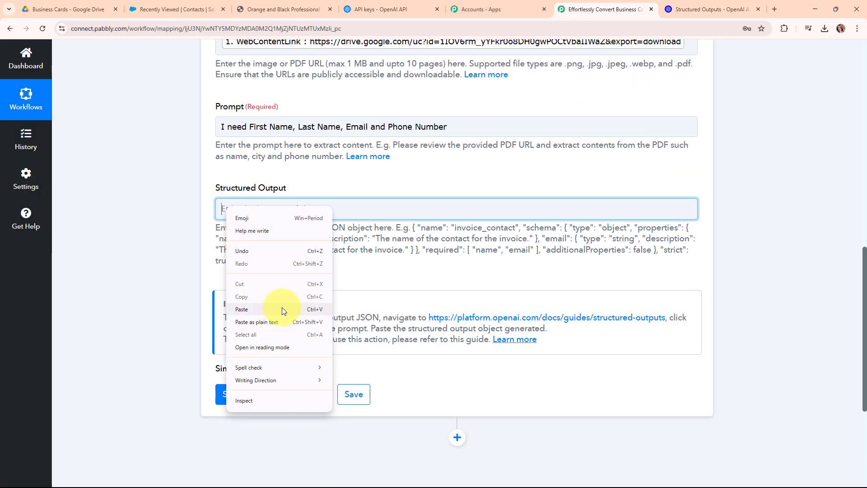
{"action": "left_click", "coordinate": [281, 309]}
{"action": "scroll", "coordinate": [623, 208], "scroll_direction": "up", "scroll_amount": 1}
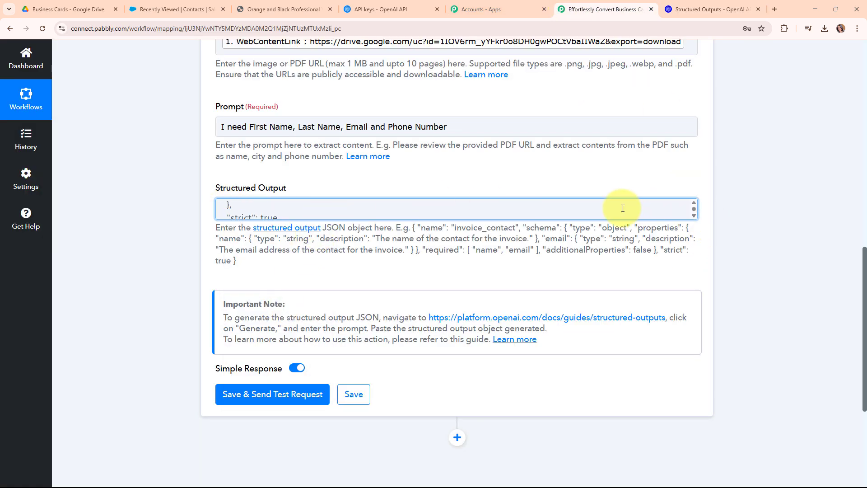
{"action": "scroll", "coordinate": [466, 209], "scroll_direction": "up", "scroll_amount": 10}
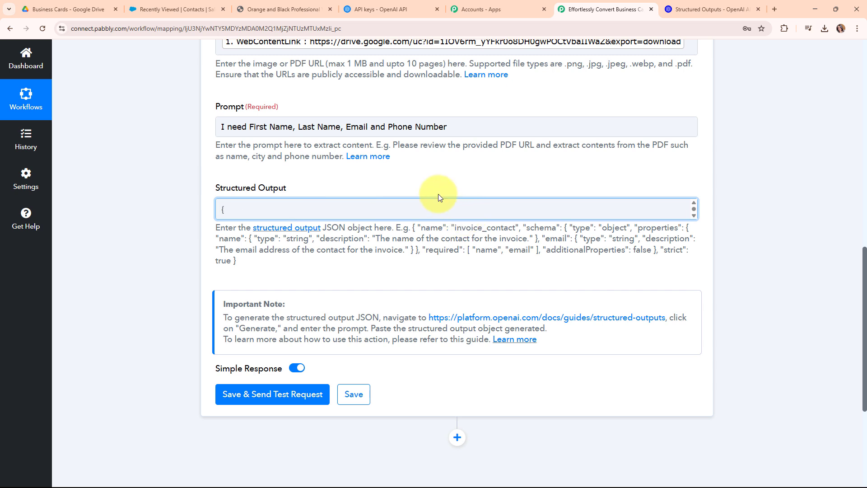
{"action": "left_click", "coordinate": [428, 175]}
{"action": "left_click", "coordinate": [325, 213]}
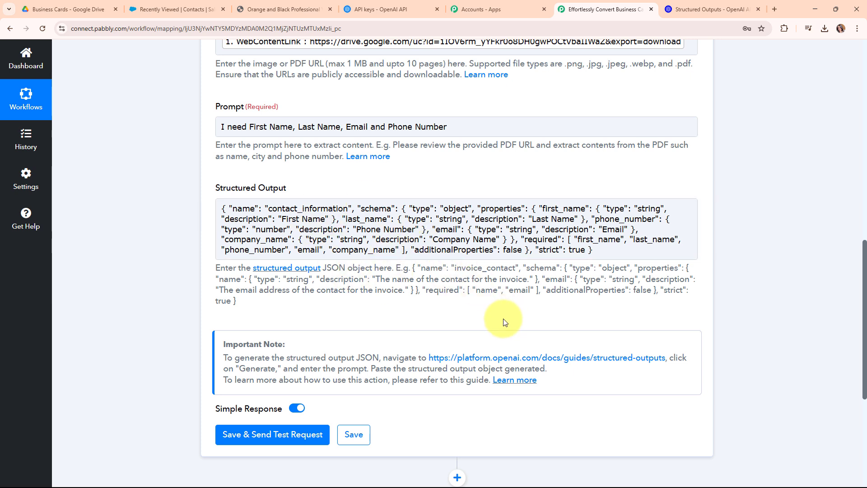
- Replace the OpenAI extraction prompt with "I want to extract details from Business Card"
{"action": "left_click_drag", "start_coordinate": [494, 127], "coordinate": [166, 118]}
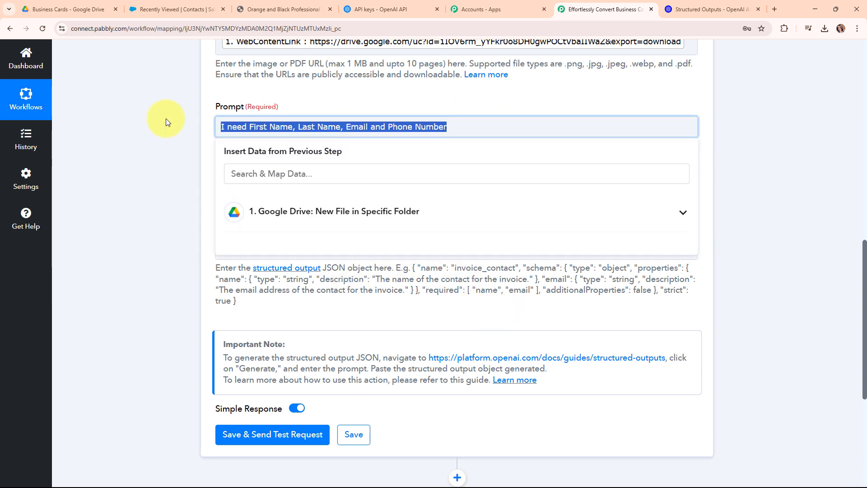
{"action": "key", "text": "BackSpace"}
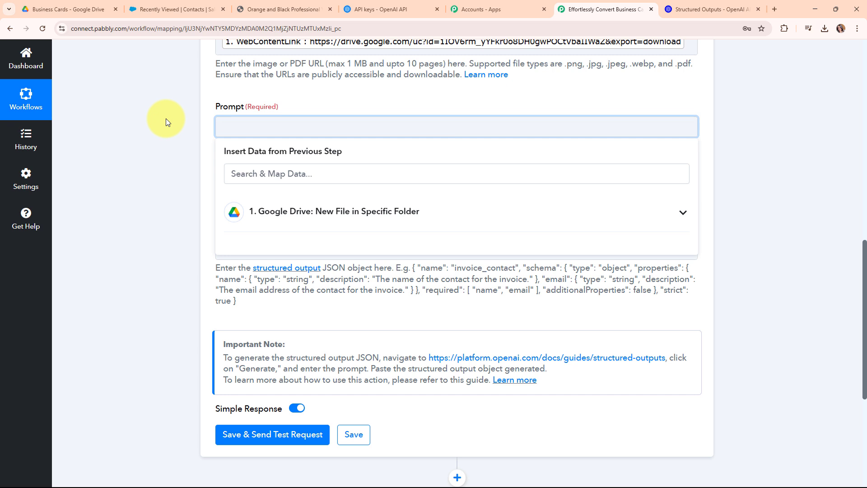
{"action": "type", "text": "I want to extract details from Business Card"}
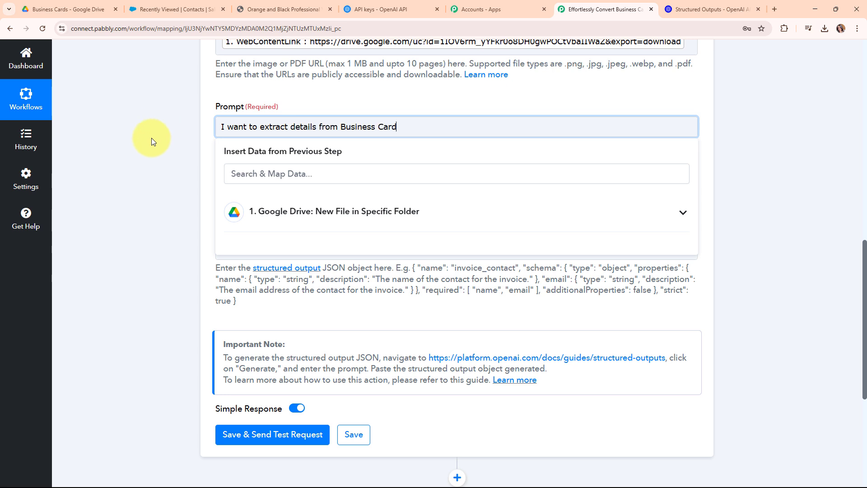
{"action": "left_click", "coordinate": [130, 180]}
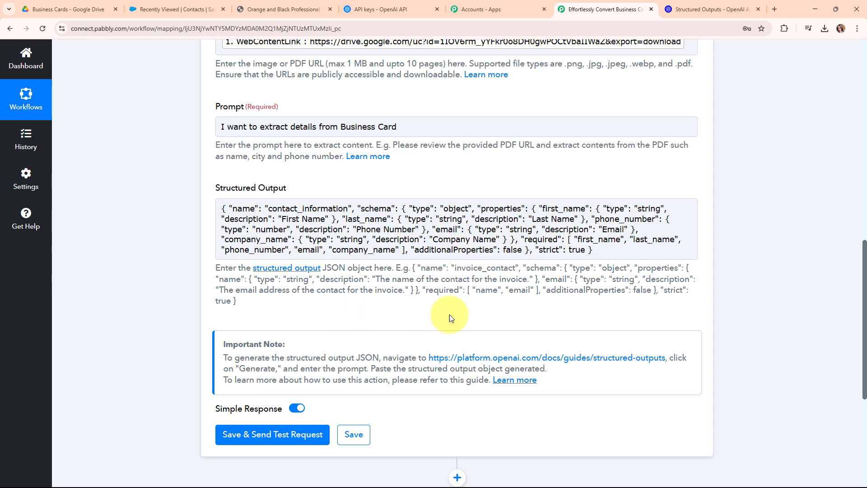
- Save the OpenAI step with a test request and check each extracted value in the response, from First Name to Company Name
{"action": "scroll", "coordinate": [447, 316], "scroll_direction": "down", "scroll_amount": 1}
{"action": "left_click", "coordinate": [291, 394]}
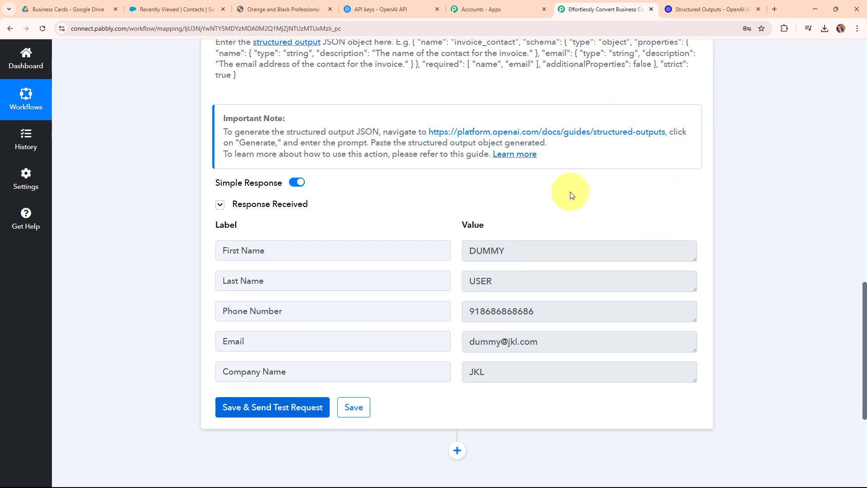
{"action": "left_click", "coordinate": [556, 247]}
{"action": "left_click", "coordinate": [480, 281]}
{"action": "left_click", "coordinate": [555, 310]}
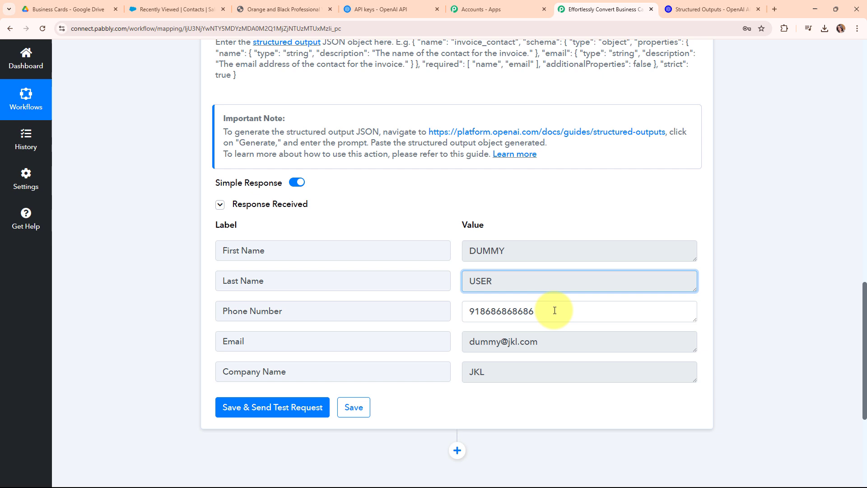
{"action": "left_click", "coordinate": [610, 341]}
{"action": "left_click", "coordinate": [526, 373]}
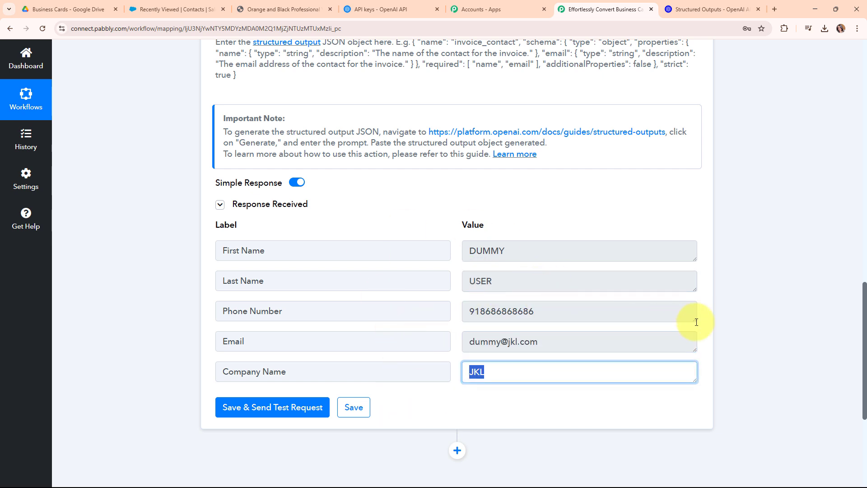
{"action": "left_click", "coordinate": [740, 308]}
- Collapse the OpenAI step and add a new action step after it that uses the Salesforce app
{"action": "scroll", "coordinate": [750, 306], "scroll_direction": "up", "scroll_amount": 5}
{"action": "scroll", "coordinate": [750, 306], "scroll_direction": "up", "scroll_amount": 10}
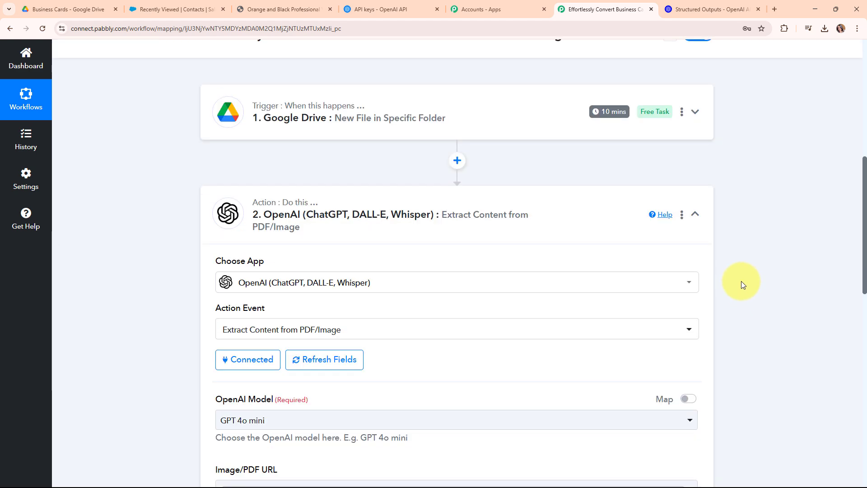
{"action": "left_click", "coordinate": [695, 209]}
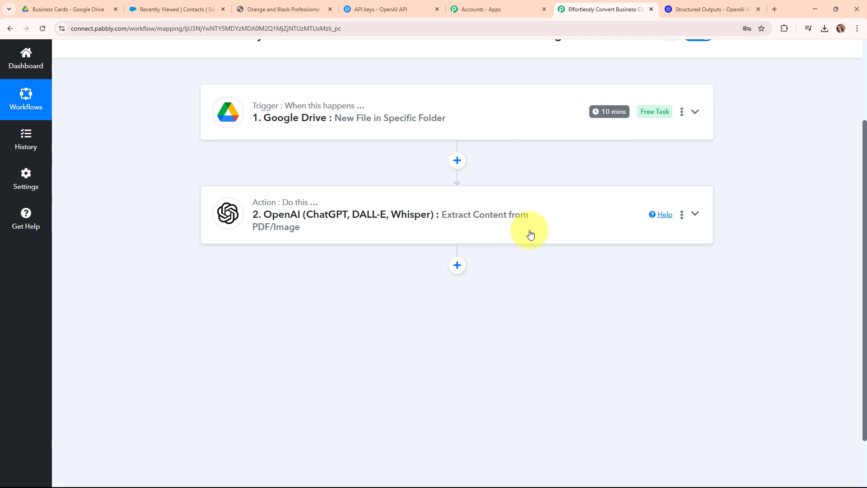
{"action": "left_click", "coordinate": [457, 266]}
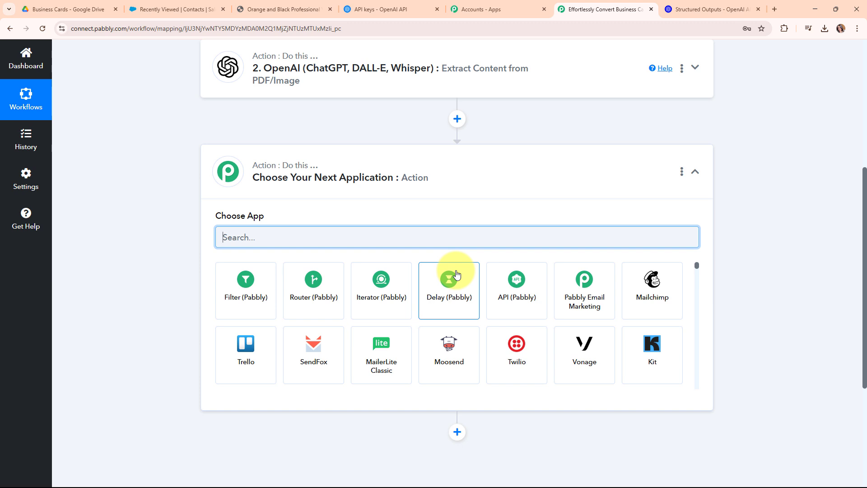
{"action": "type", "text": "sales"}
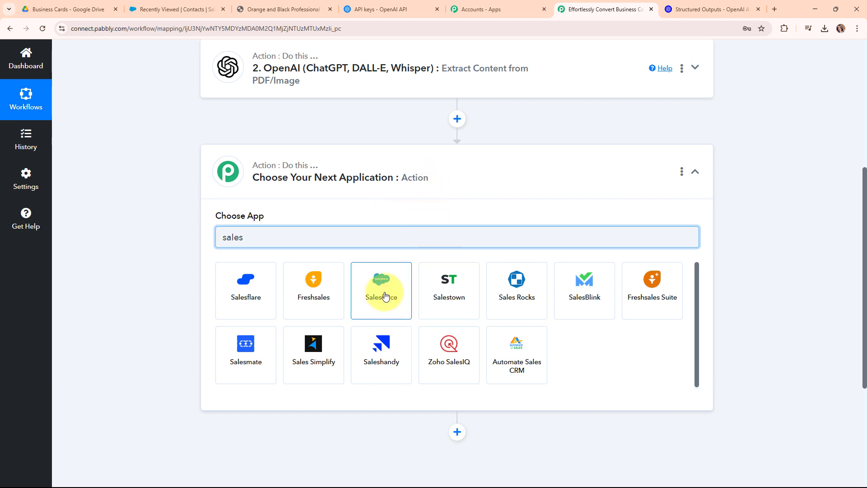
{"action": "left_click", "coordinate": [385, 296]}
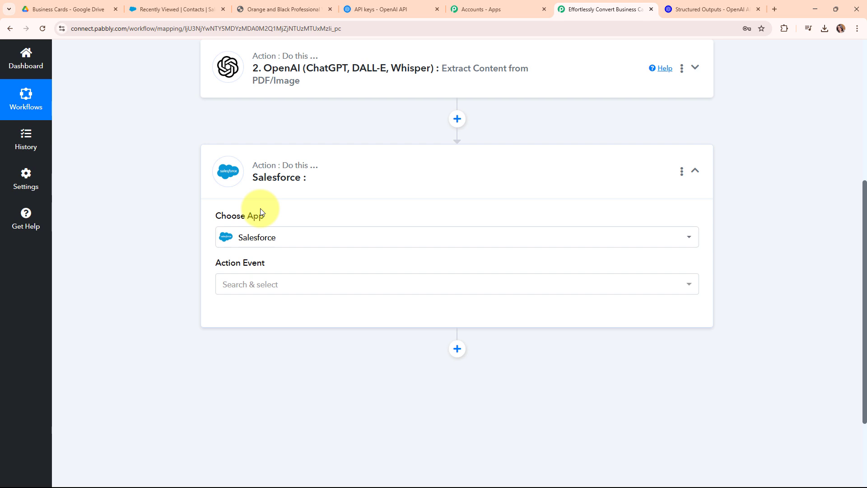
- Set the Salesforce step's action event to Create Contact
{"action": "left_click", "coordinate": [382, 284]}
{"action": "scroll", "coordinate": [363, 198], "scroll_direction": "down", "scroll_amount": 3}
{"action": "scroll", "coordinate": [357, 171], "scroll_direction": "up", "scroll_amount": 1}
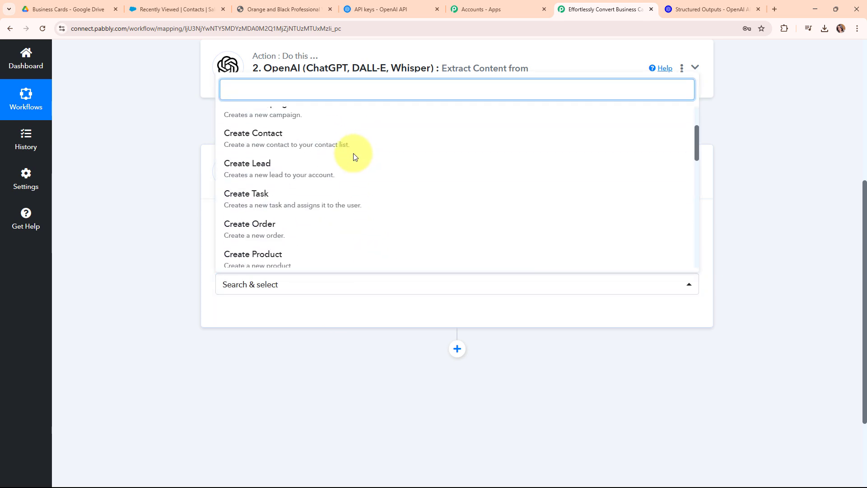
{"action": "scroll", "coordinate": [354, 156], "scroll_direction": "up", "scroll_amount": 1}
{"action": "left_click", "coordinate": [336, 170]}
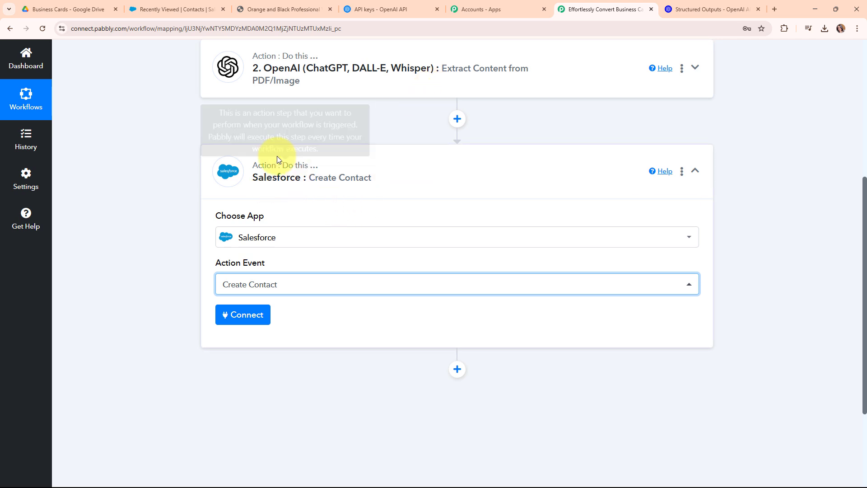
- Add a new Salesforce connection to the action step and allow Pabbly Connect access to the Salesforce account
{"action": "left_click", "coordinate": [236, 324]}
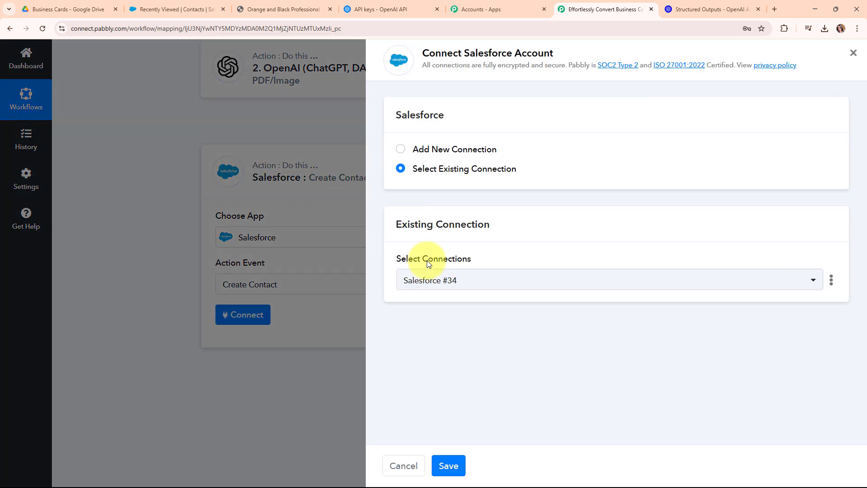
{"action": "left_click", "coordinate": [400, 150]}
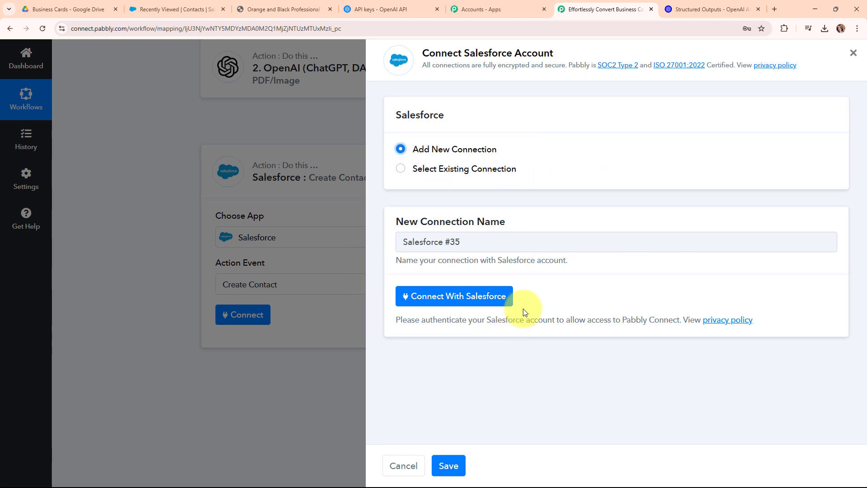
{"action": "left_click", "coordinate": [507, 300]}
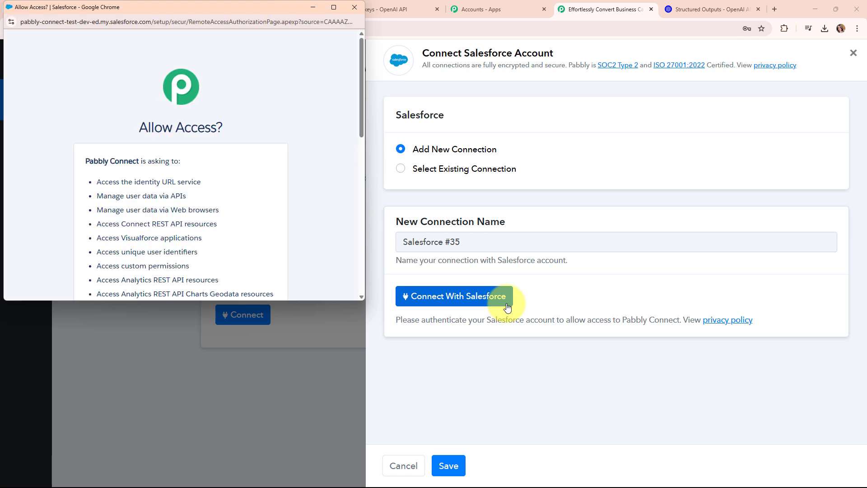
{"action": "scroll", "coordinate": [332, 193], "scroll_direction": "down", "scroll_amount": 4}
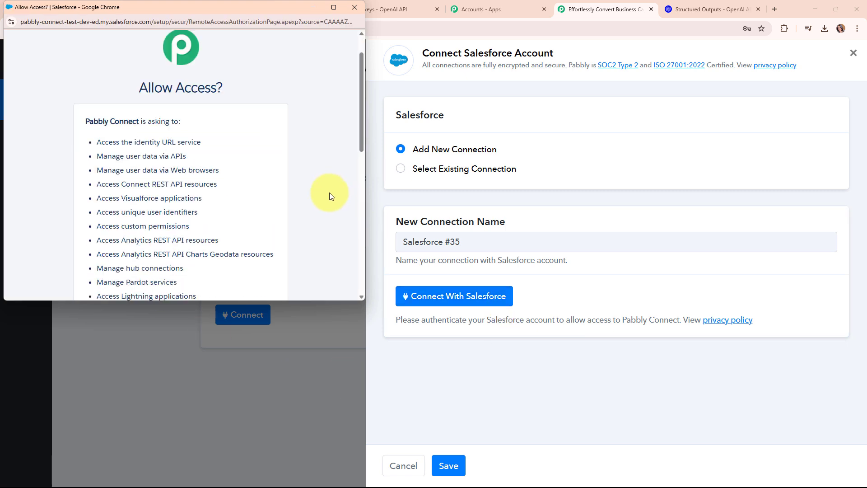
{"action": "scroll", "coordinate": [329, 192], "scroll_direction": "down", "scroll_amount": 4}
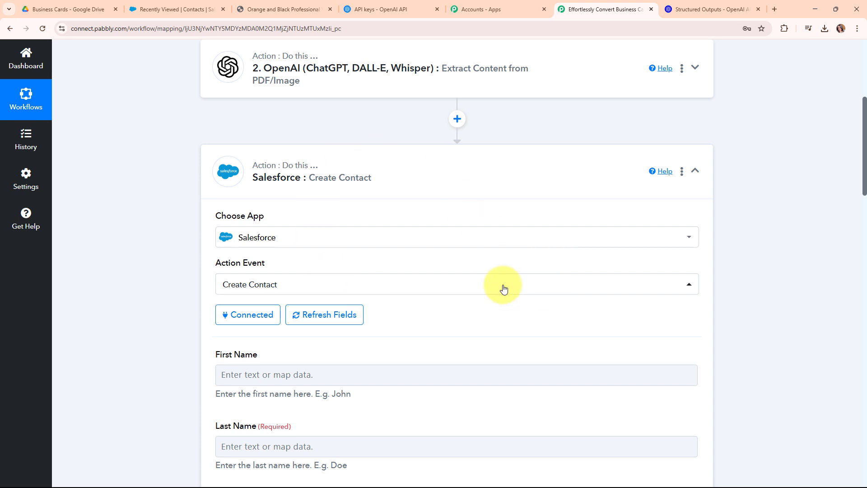
- Map the contact's First Name and Last Name fields to the matching values from the OpenAI extraction step
{"action": "scroll", "coordinate": [497, 296], "scroll_direction": "down", "scroll_amount": 4}
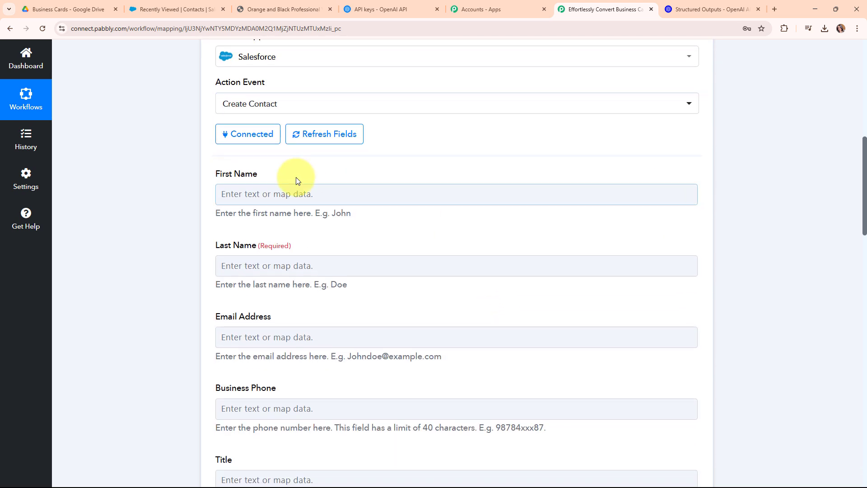
{"action": "triple_click", "coordinate": [217, 176]}
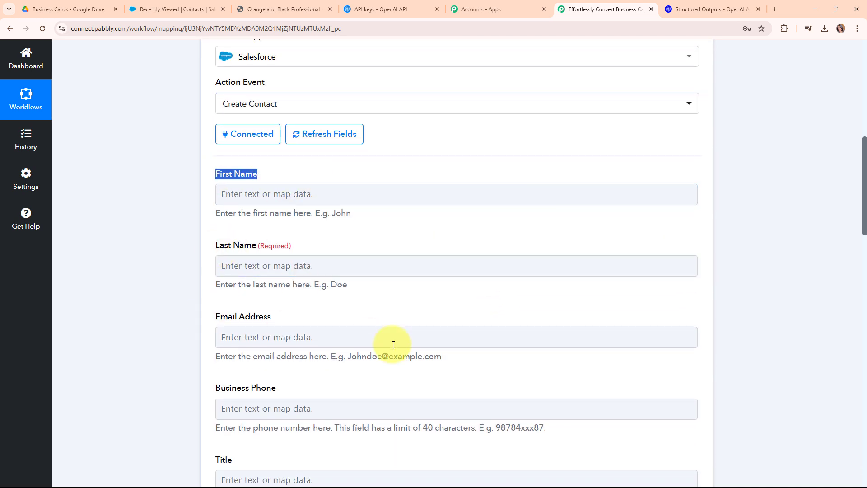
{"action": "left_click", "coordinate": [471, 163]}
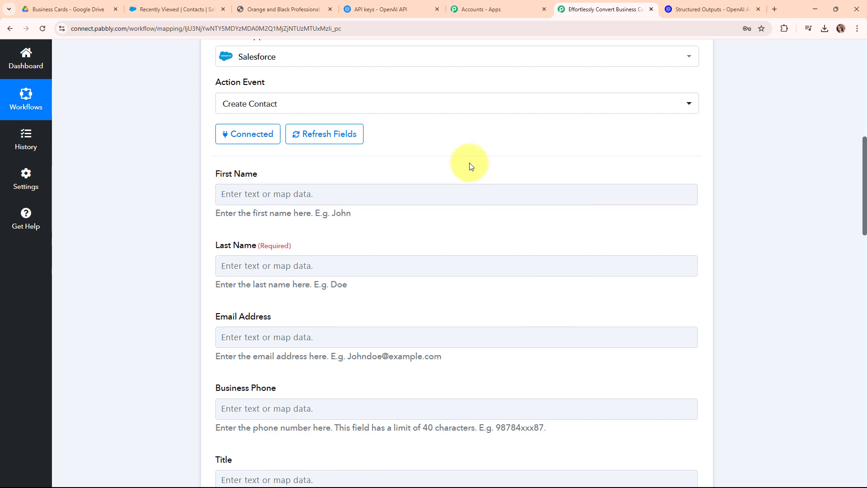
{"action": "left_click", "coordinate": [243, 184]}
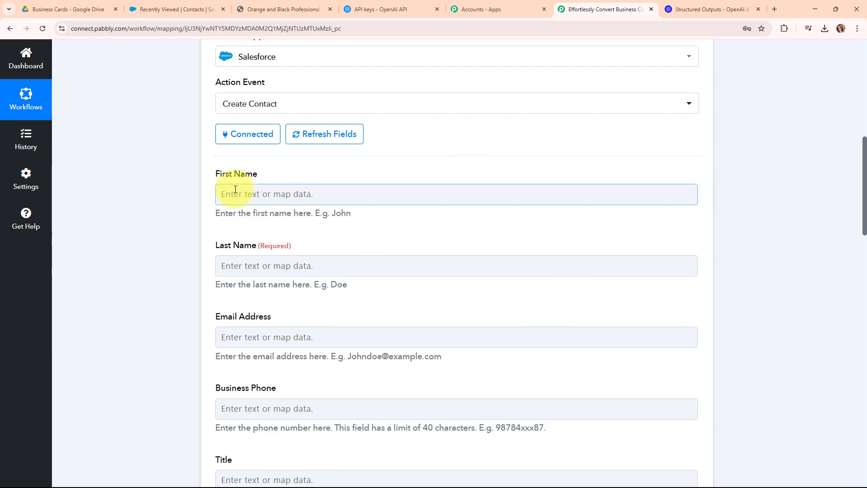
{"action": "left_click", "coordinate": [232, 190]}
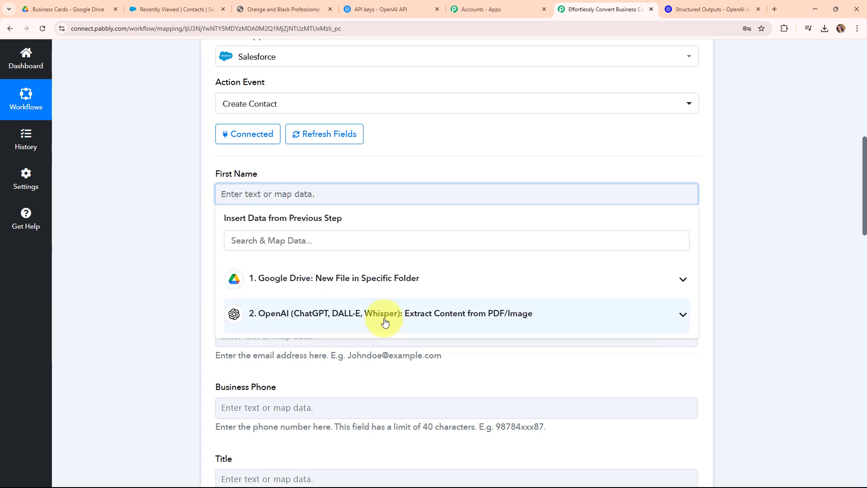
{"action": "left_click", "coordinate": [385, 321]}
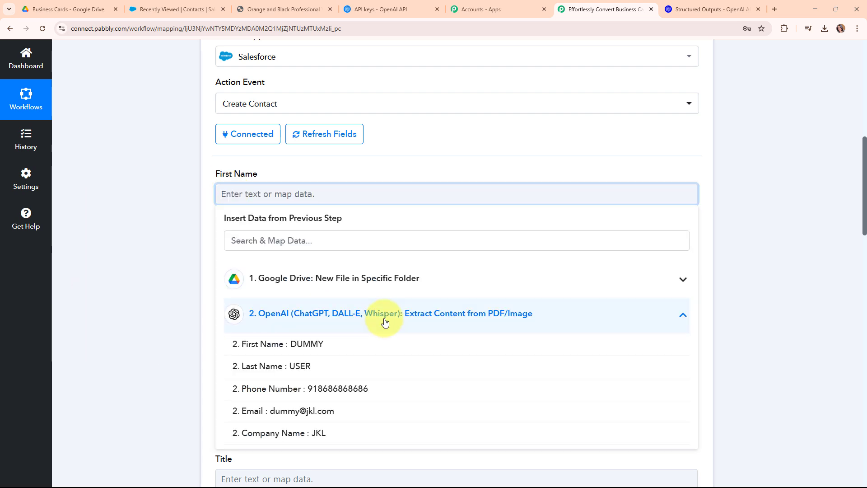
{"action": "left_click", "coordinate": [288, 344]}
{"action": "left_click", "coordinate": [266, 271]}
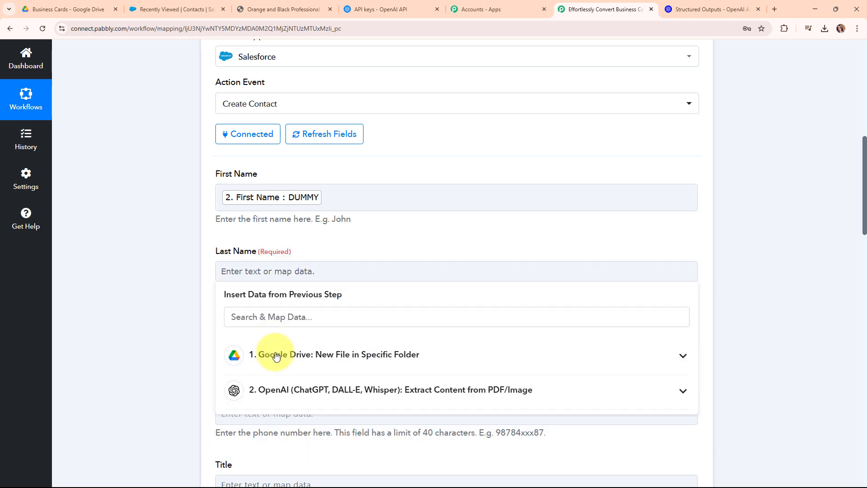
{"action": "left_click", "coordinate": [283, 389]}
{"action": "left_click", "coordinate": [242, 441]}
- Map Email Address to the OpenAI step's Email value and Business Phone to its Phone Number value
{"action": "scroll", "coordinate": [287, 170], "scroll_direction": "down", "scroll_amount": 5}
{"action": "left_click", "coordinate": [276, 122]}
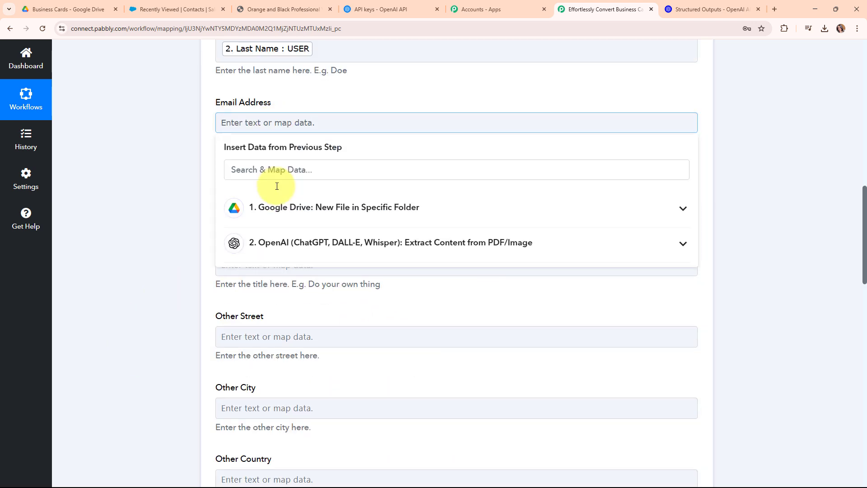
{"action": "left_click", "coordinate": [298, 242]}
{"action": "left_click", "coordinate": [311, 343]}
{"action": "scroll", "coordinate": [289, 108], "scroll_direction": "down", "scroll_amount": 2}
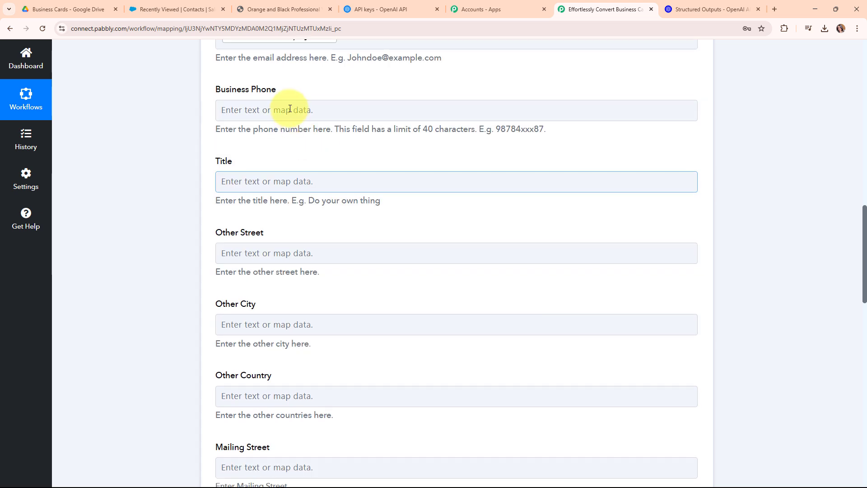
{"action": "left_click", "coordinate": [290, 108]}
{"action": "left_click", "coordinate": [252, 228]}
{"action": "left_click", "coordinate": [323, 309]}
- Map the contact's Title field to the Company Name value from the OpenAI step
{"action": "scroll", "coordinate": [245, 146], "scroll_direction": "down", "scroll_amount": 1}
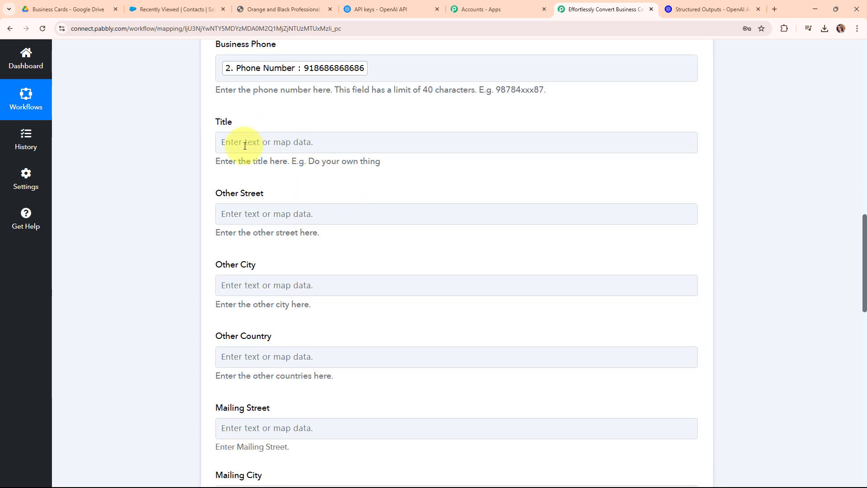
{"action": "left_click", "coordinate": [257, 140]}
{"action": "left_click", "coordinate": [326, 261]}
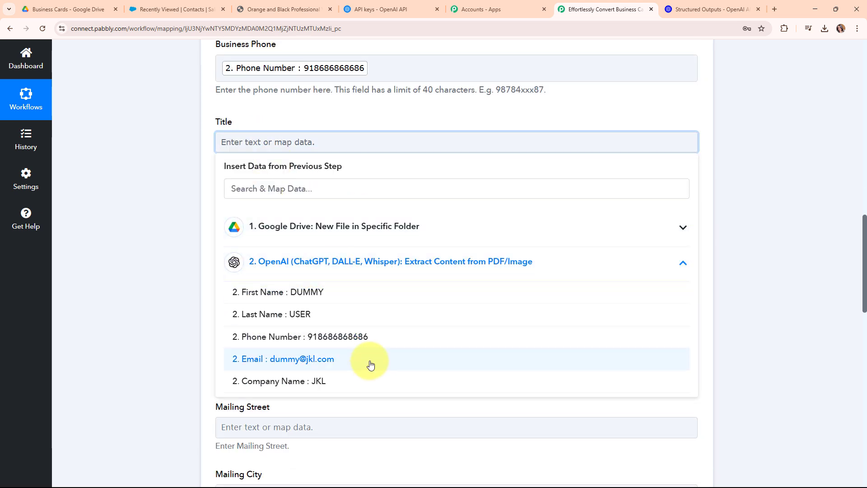
{"action": "left_click", "coordinate": [372, 381]}
{"action": "left_click", "coordinate": [135, 220]}
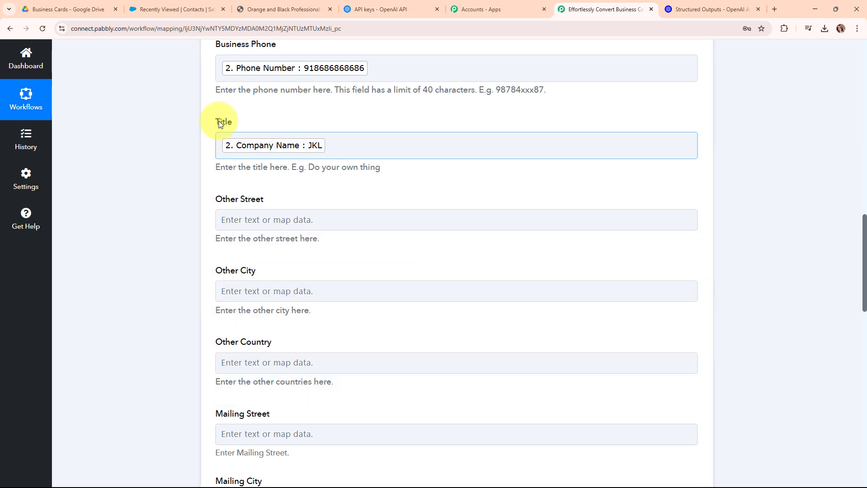
- Save the Salesforce Create Contact action and send its test request
{"action": "scroll", "coordinate": [415, 323], "scroll_direction": "down", "scroll_amount": 7}
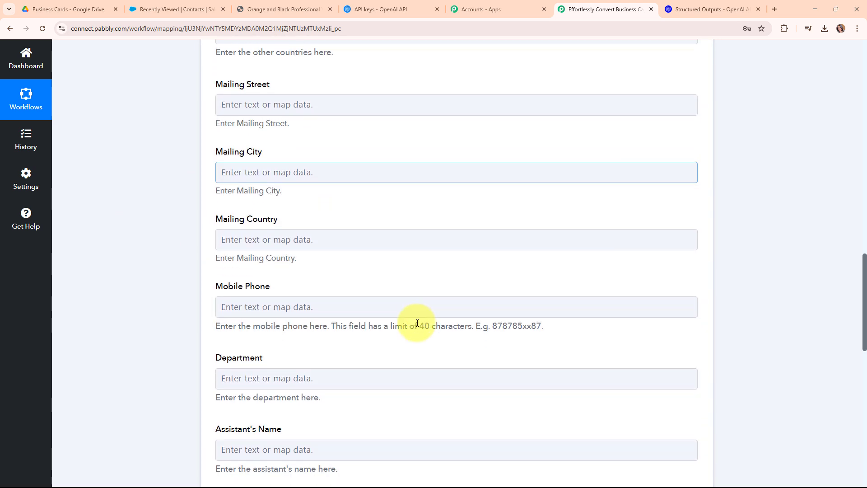
{"action": "scroll", "coordinate": [417, 322], "scroll_direction": "down", "scroll_amount": 8}
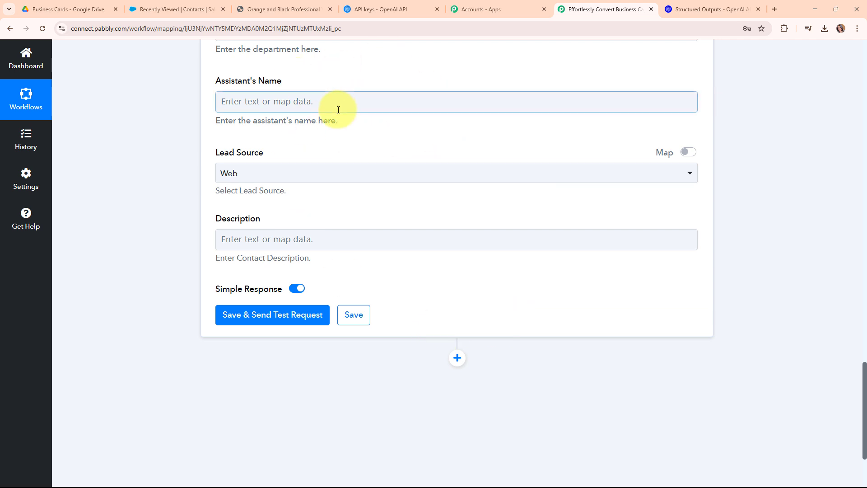
{"action": "scroll", "coordinate": [513, 243], "scroll_direction": "down", "scroll_amount": 1}
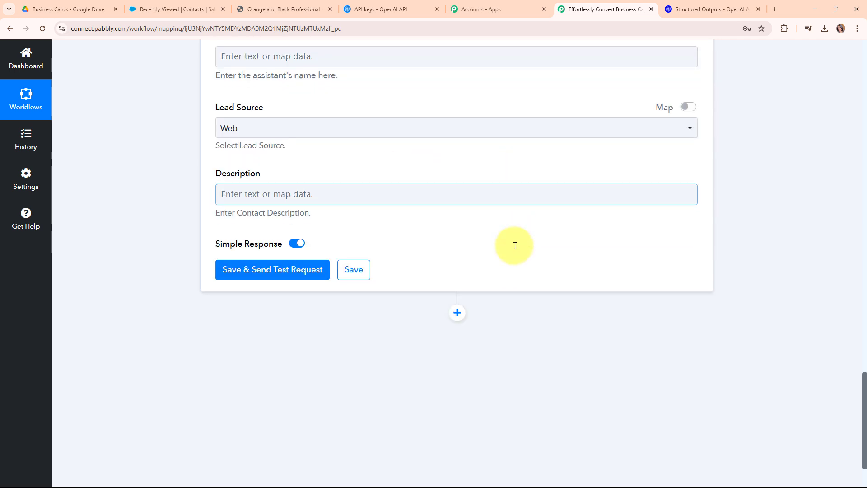
{"action": "scroll", "coordinate": [515, 246], "scroll_direction": "down", "scroll_amount": 1}
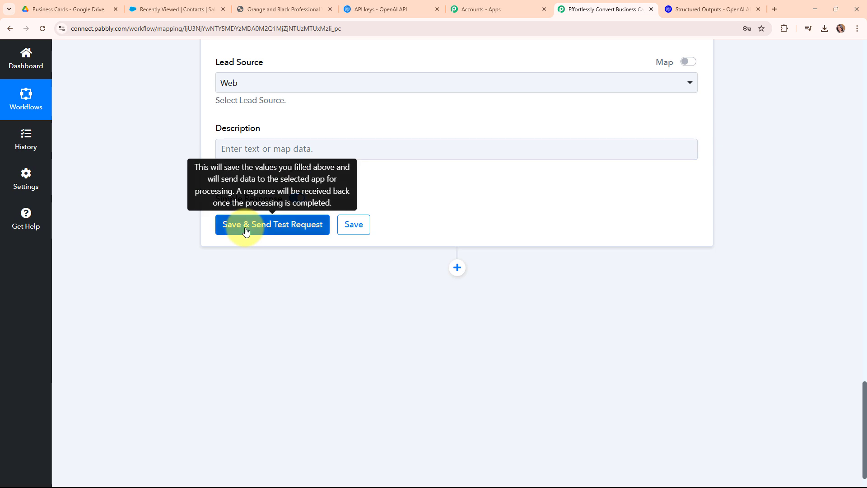
{"action": "left_click", "coordinate": [246, 230]}
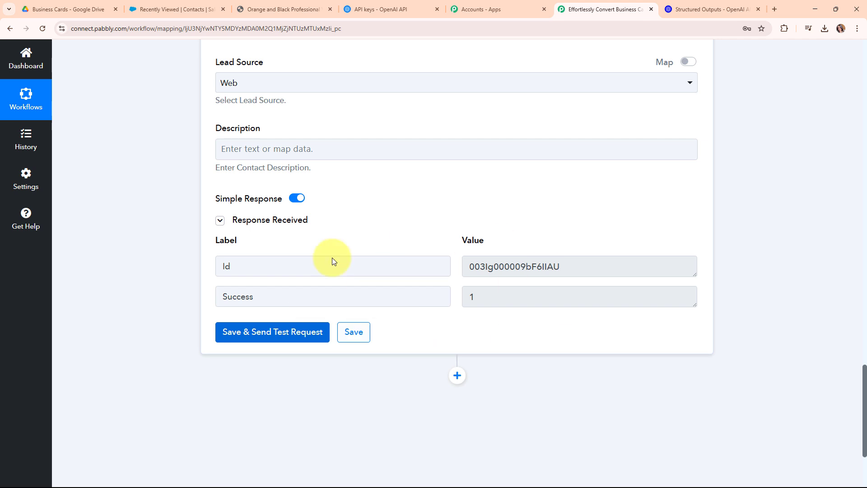
- Collapse the Salesforce Create Contact step in the workflow
{"action": "scroll", "coordinate": [751, 334], "scroll_direction": "up", "scroll_amount": 20}
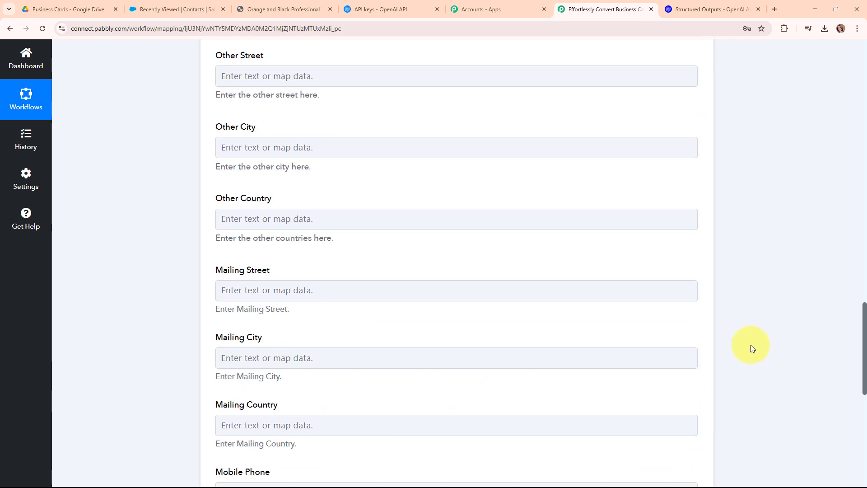
{"action": "scroll", "coordinate": [745, 325], "scroll_direction": "up", "scroll_amount": 5}
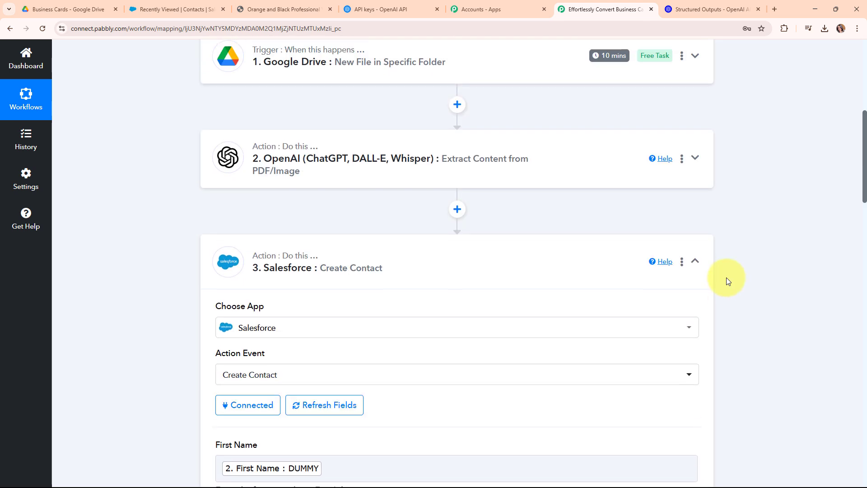
{"action": "left_click", "coordinate": [696, 261]}
{"action": "scroll", "coordinate": [409, 285], "scroll_direction": "up", "scroll_amount": 1}
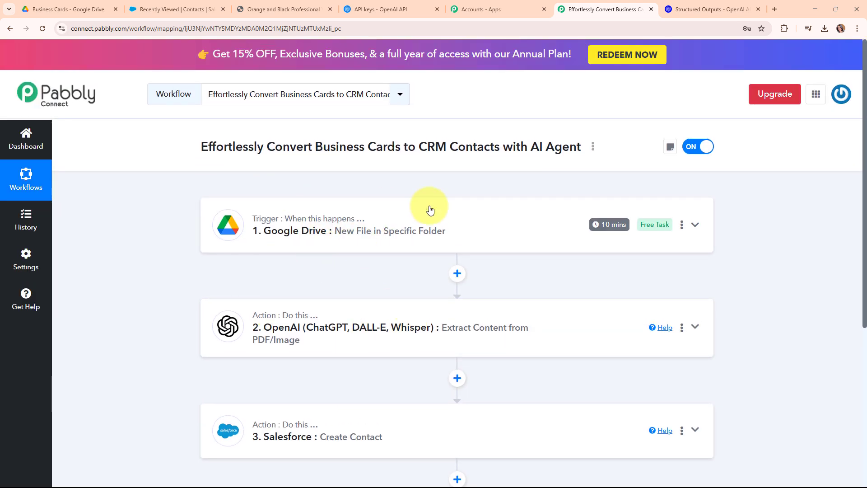
- Switch to Salesforce, reload the Recently Viewed contacts list to check for the test contact, and return to the Pabbly Connect workflow
{"action": "left_click", "coordinate": [176, 9]}
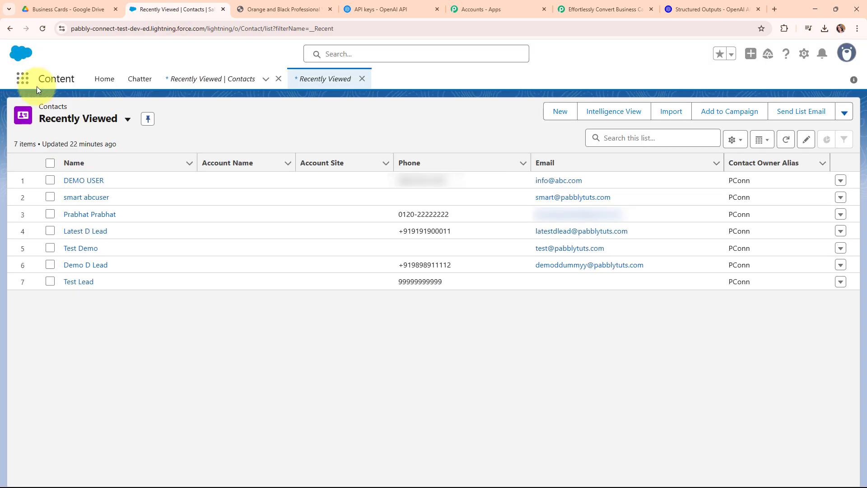
{"action": "left_click", "coordinate": [42, 29]}
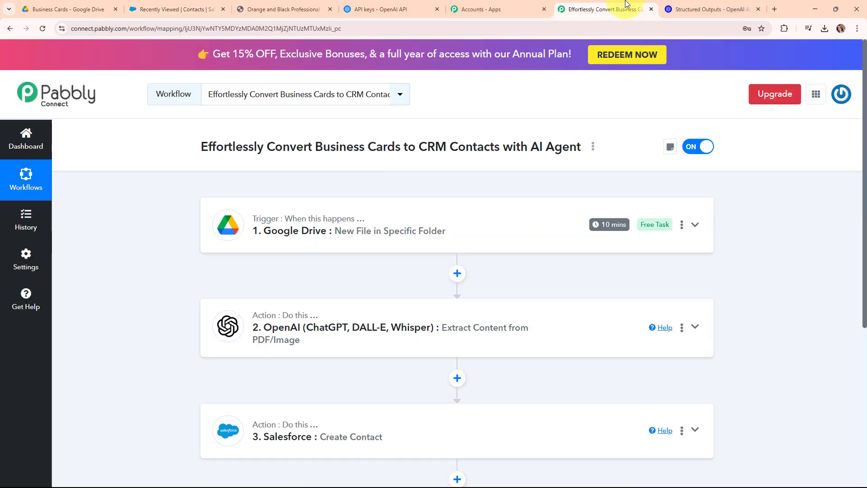
{"action": "left_click", "coordinate": [630, 14]}
{"action": "scroll", "coordinate": [620, 165], "scroll_direction": "down", "scroll_amount": 1}
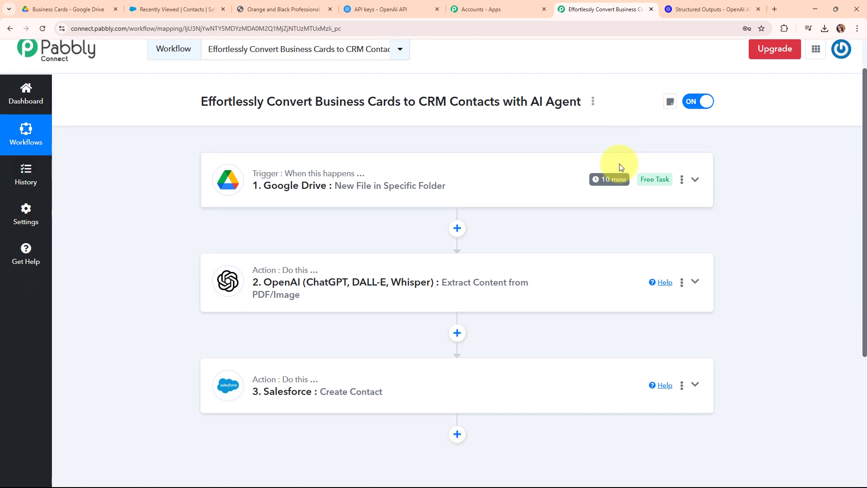